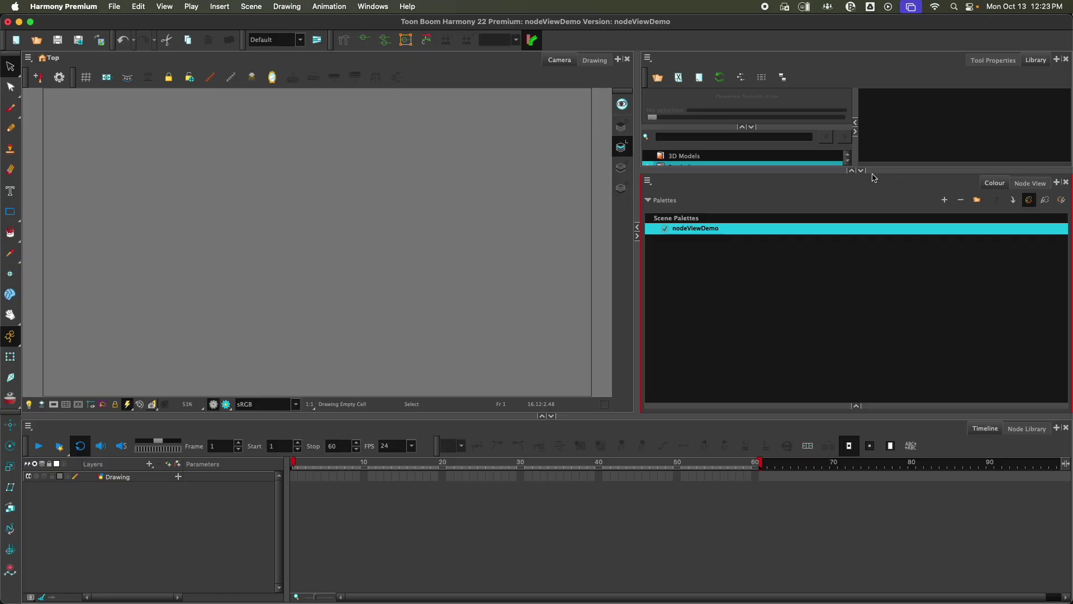
Enlarge the Library view by lowering the divider above the Colour view
left_click(871, 168)
left_click_drag(847, 174, 828, 299)
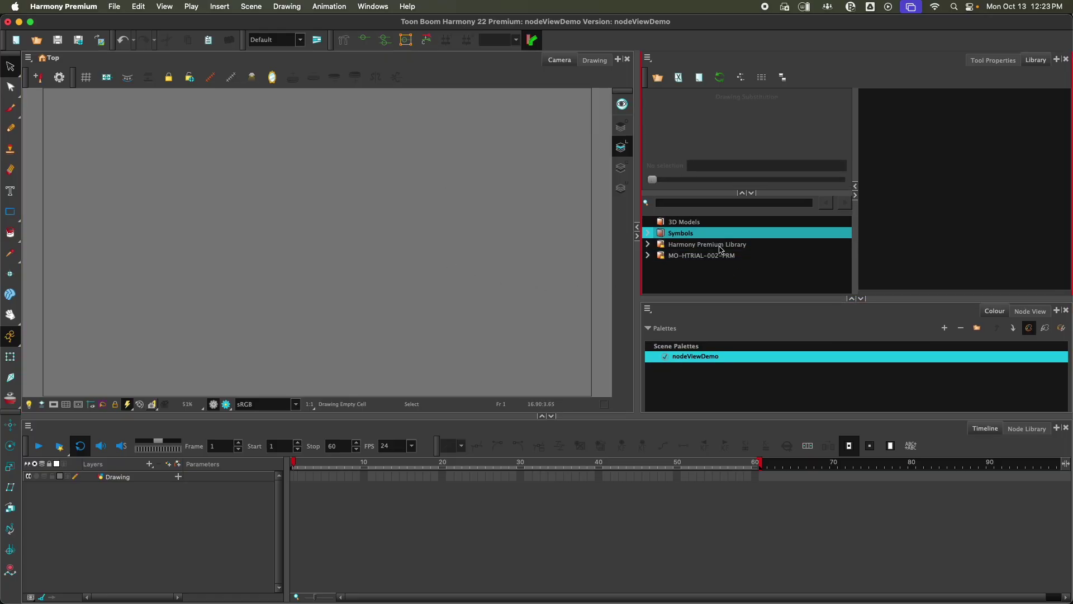
left_click(148, 218)
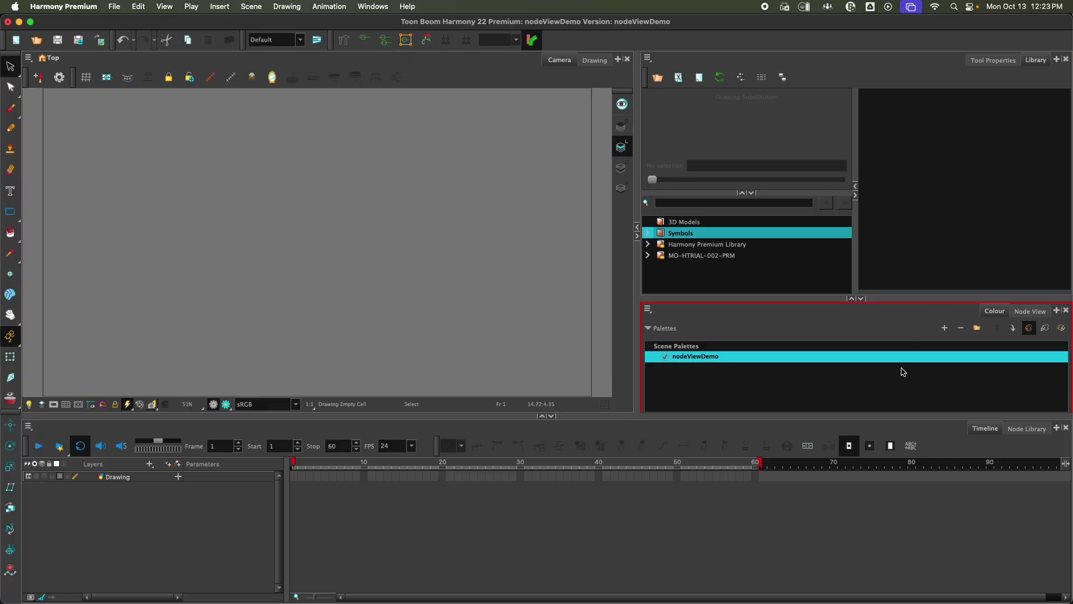
left_click(732, 255)
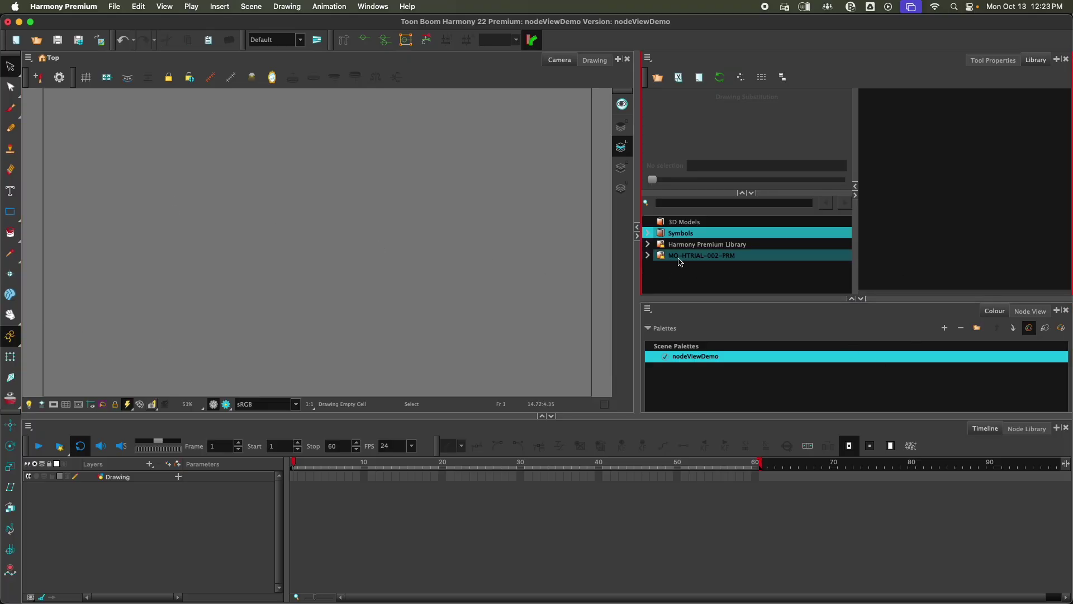
In the MO-HTRIAL-002-PRM library, expand PuppetArm_v01-undone and its elements folder, and select the B_UPPER_ARM folder
left_click(648, 256)
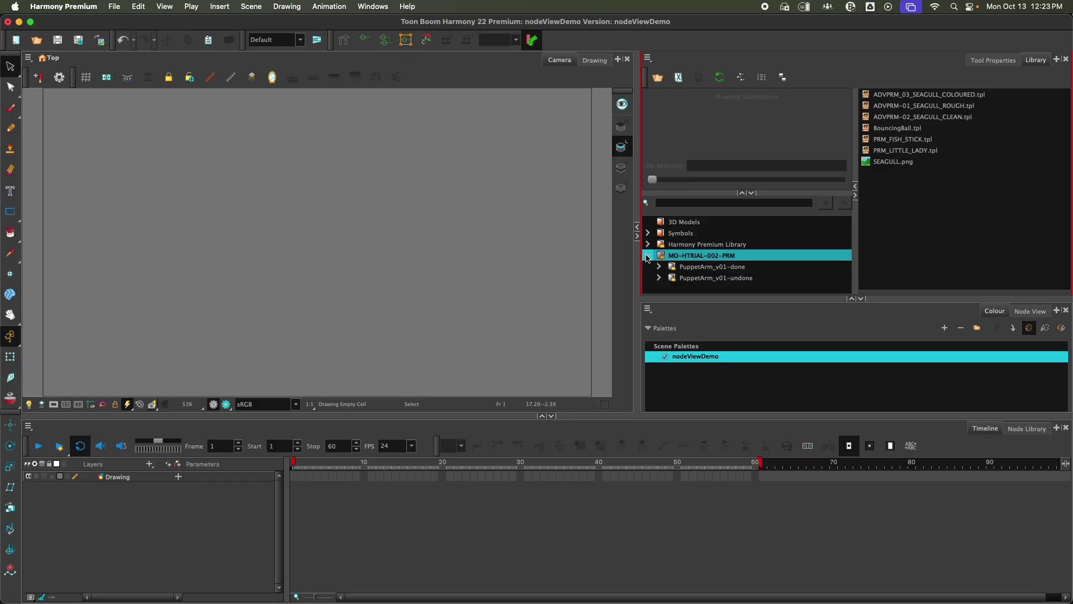
left_click(647, 255)
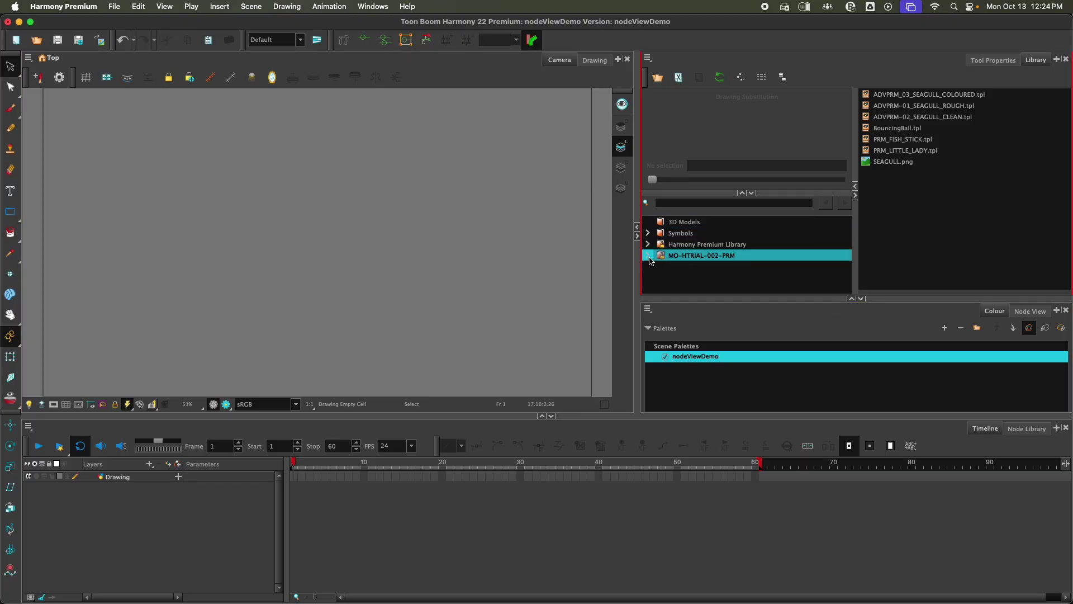
left_click(649, 257)
left_click(659, 278)
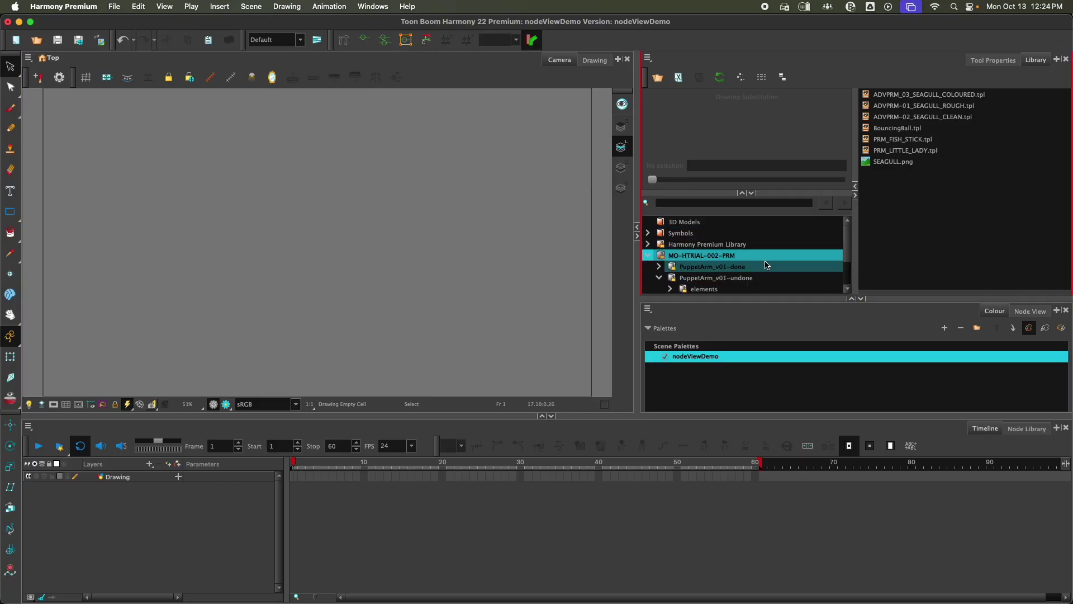
scroll(726, 267, "down", 2)
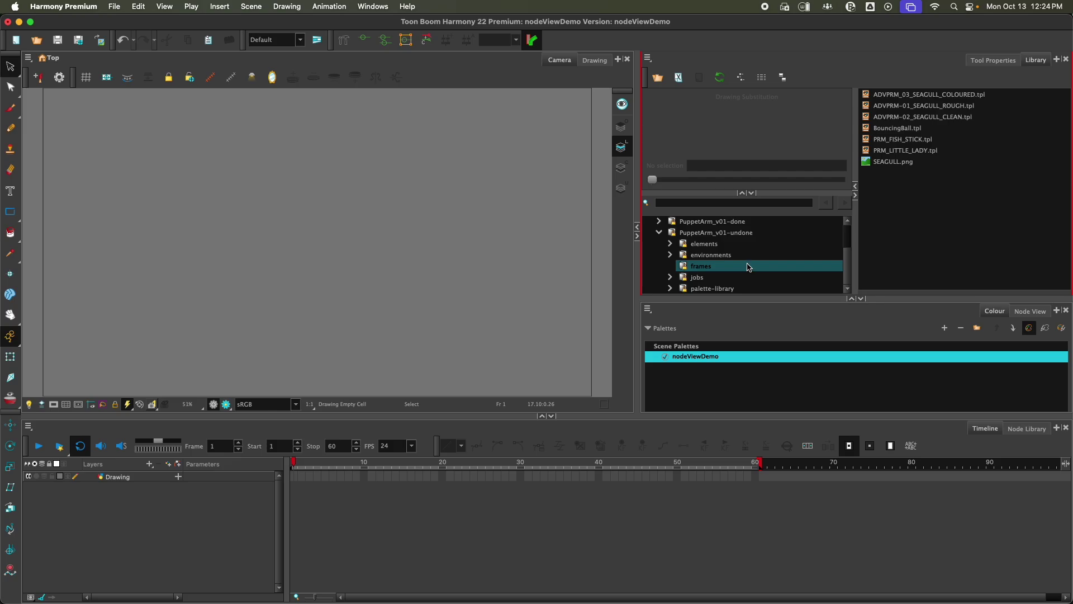
left_click(670, 244)
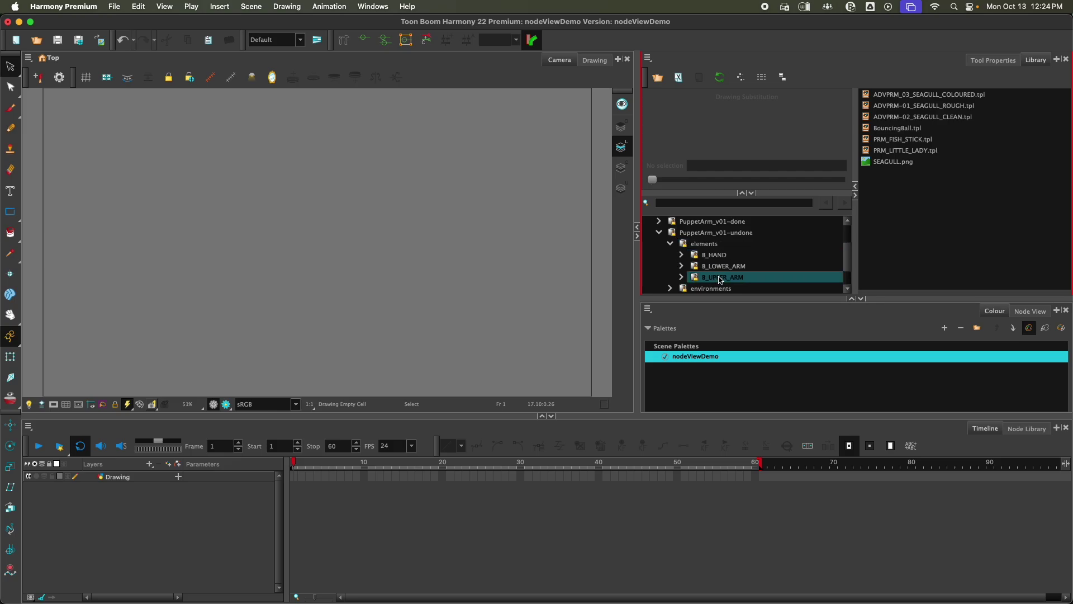
left_click(682, 277)
scroll(759, 268, "down", 2)
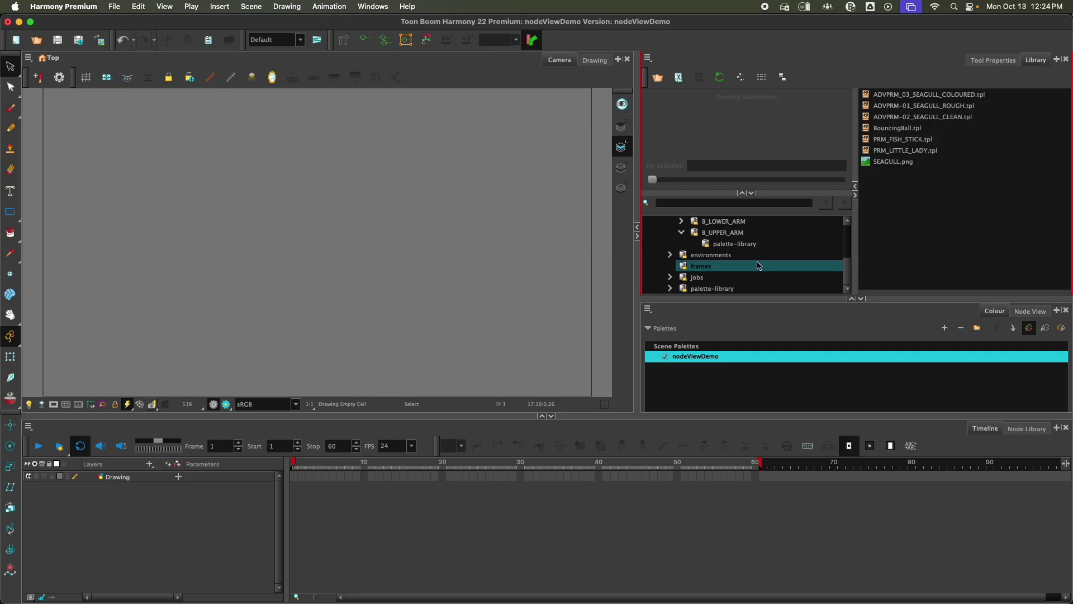
scroll(758, 266, "up", 3)
left_click(751, 264)
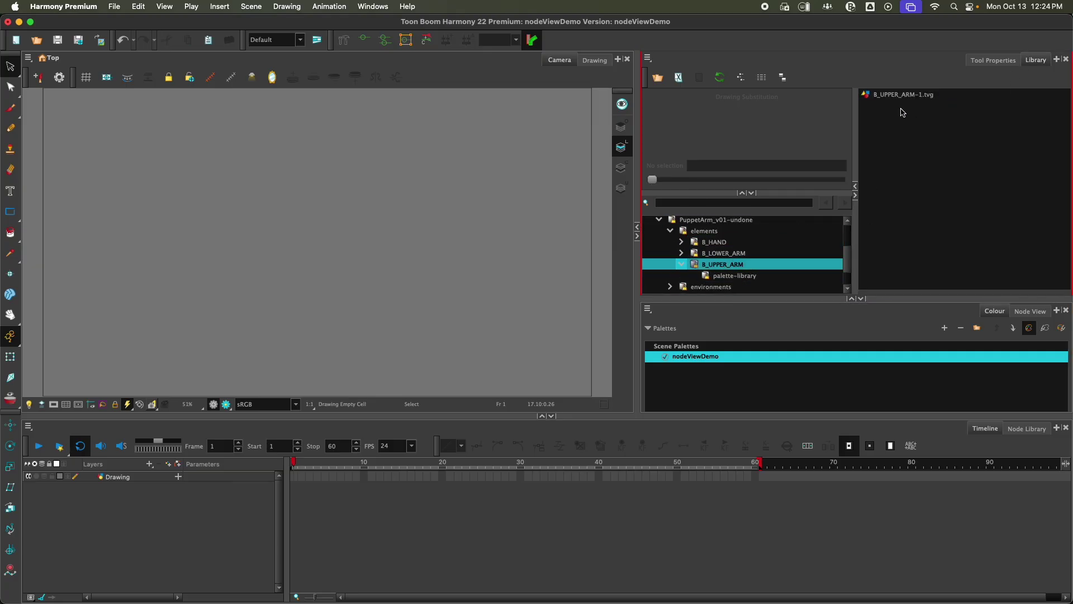
Import B_UPPER_ARM-1.tvg into the scene, recovering its missing colours without being asked again this session
left_click_drag(902, 96, 345, 247)
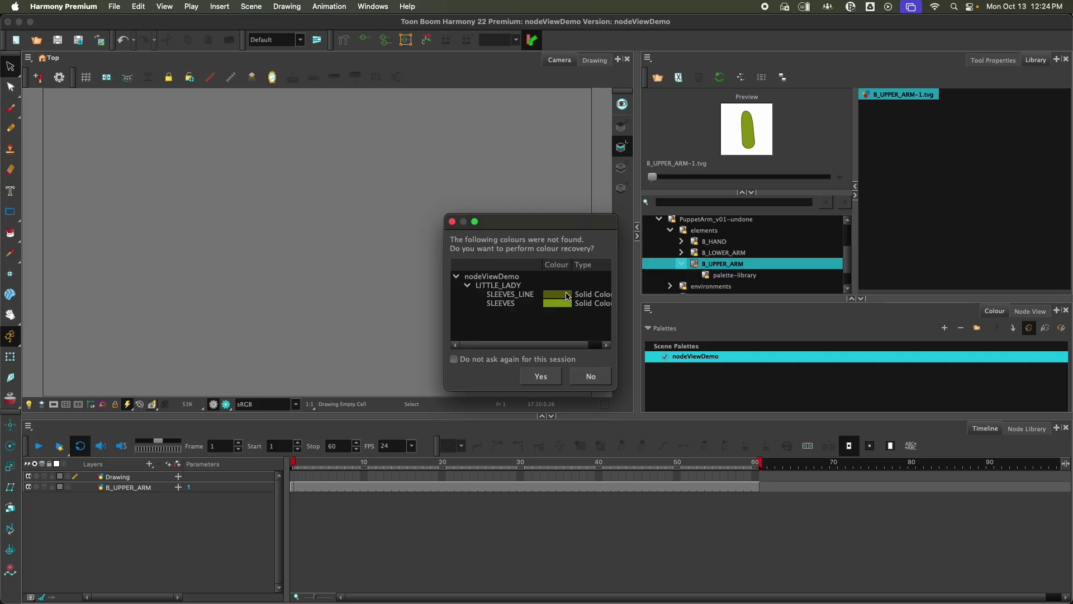
left_click(510, 360)
left_click(540, 375)
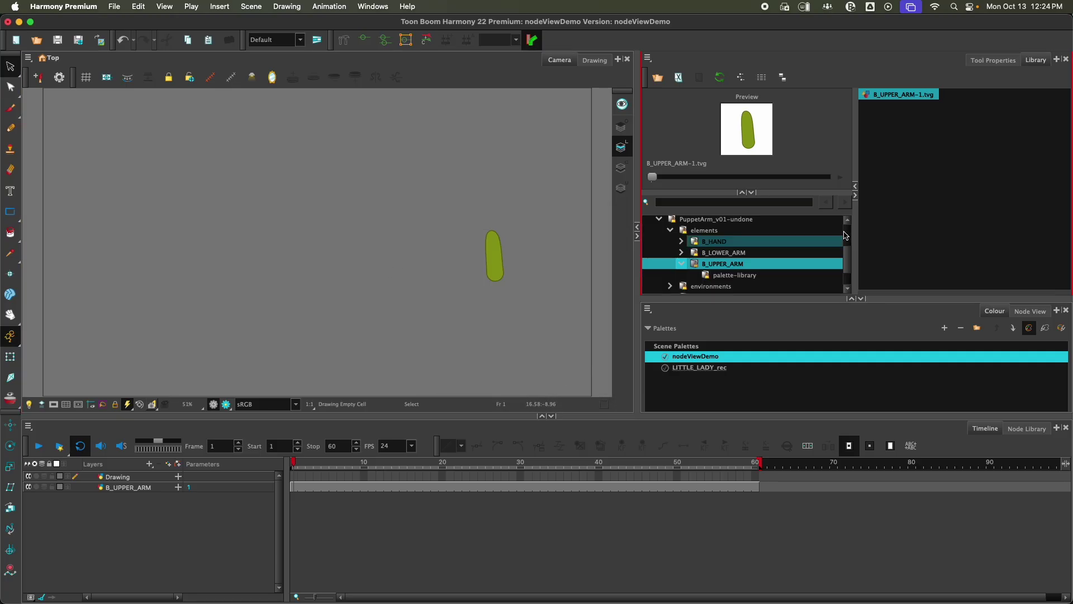
Import the lower arm drawing and B_HAND-1.tvg from the B_LOWER_ARM and B_HAND library folders into the scene
left_click(733, 275)
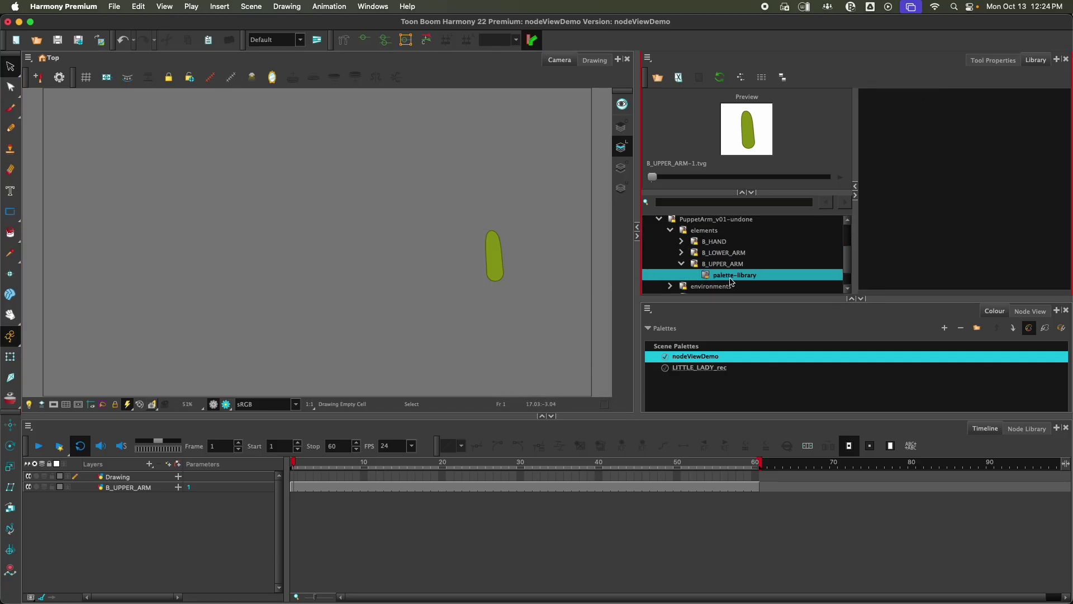
left_click(724, 253)
mouse_move(901, 95)
left_mouse_down()
mouse_move(920, 96)
mouse_move(530, 301)
left_mouse_up()
left_click(715, 242)
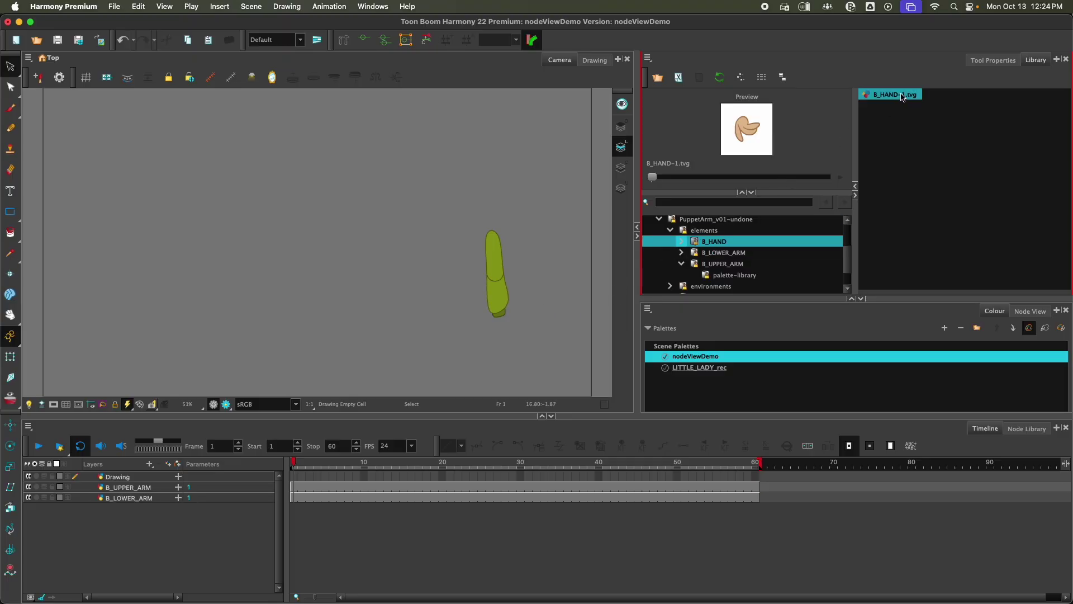
left_click_drag(902, 97, 500, 316)
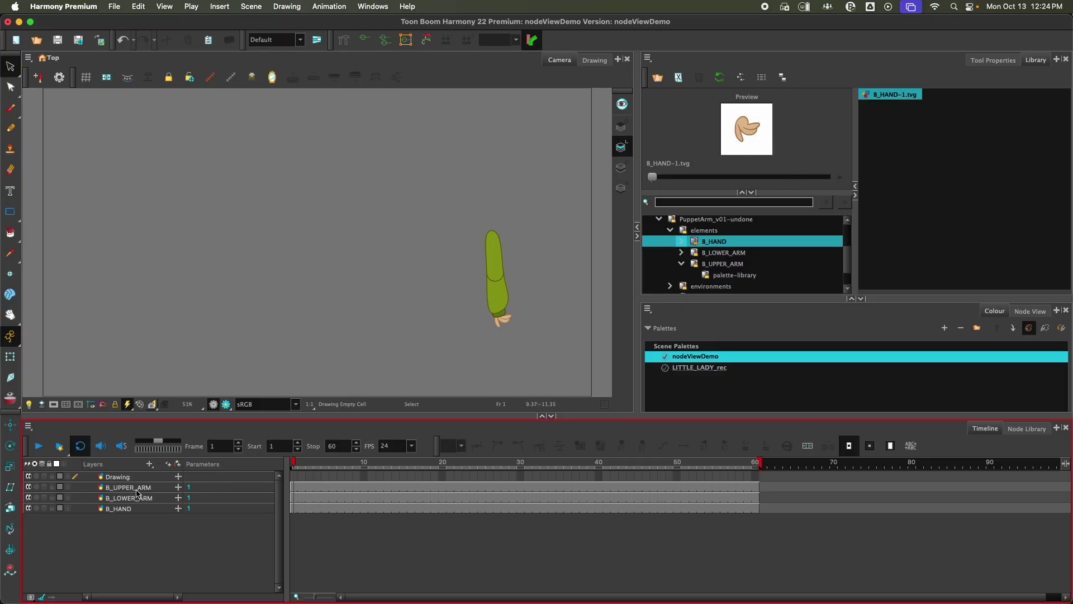
Reorder the timeline layers so that B_LOWER_ARM sits above B_UPPER_ARM, without nesting them
left_click_drag(129, 487, 126, 508)
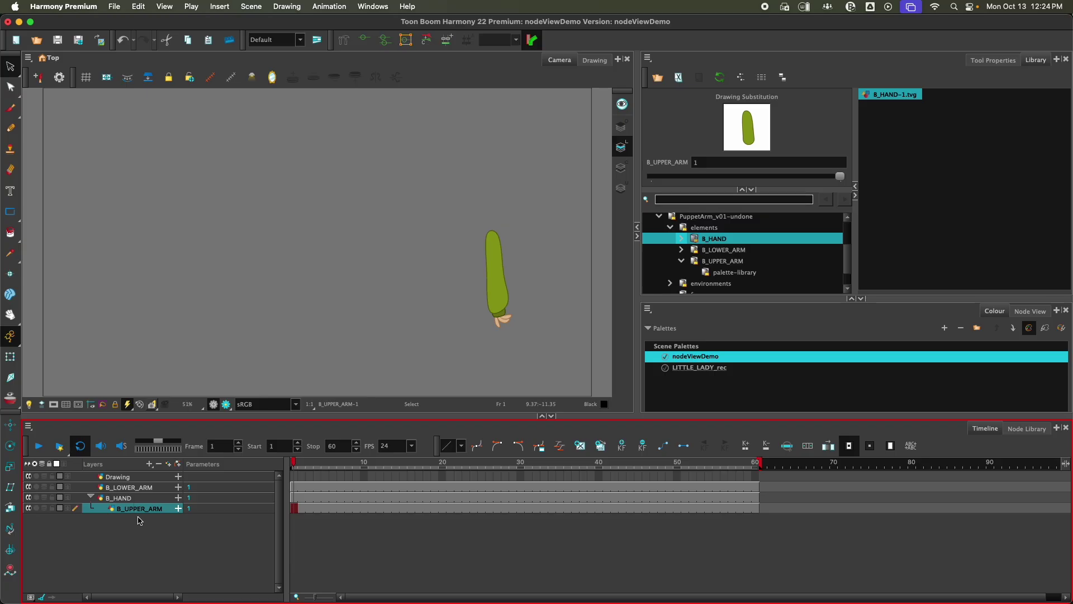
key("super+z")
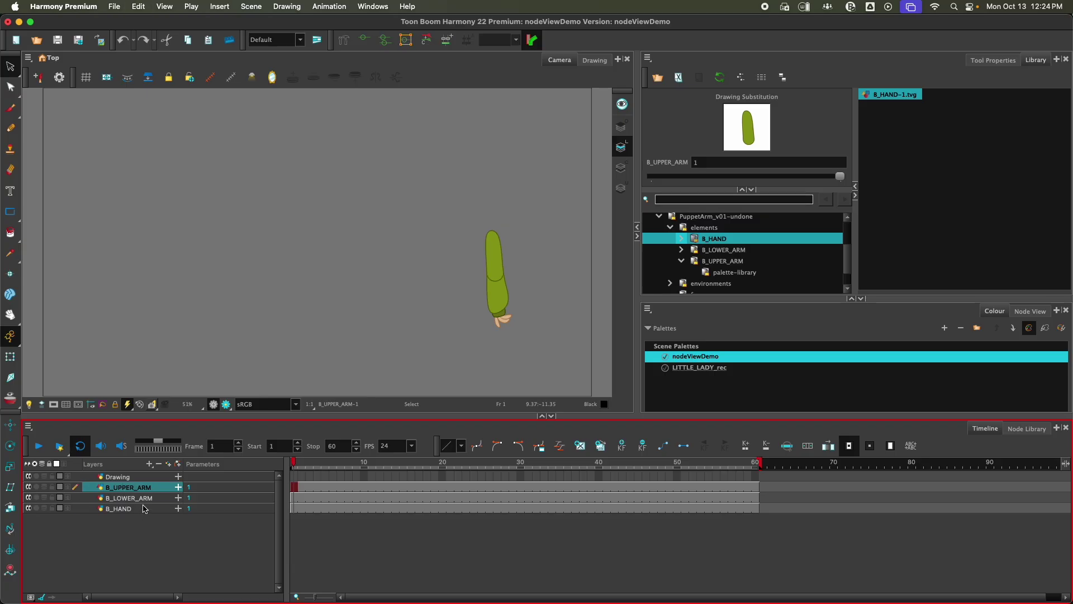
left_click_drag(146, 498, 133, 484)
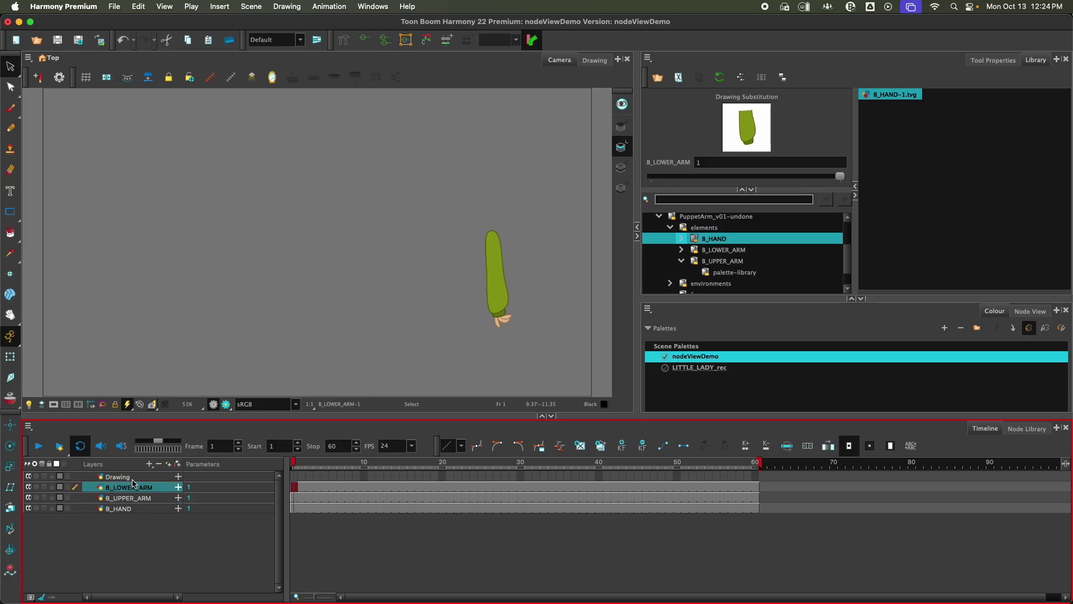
left_click(156, 557)
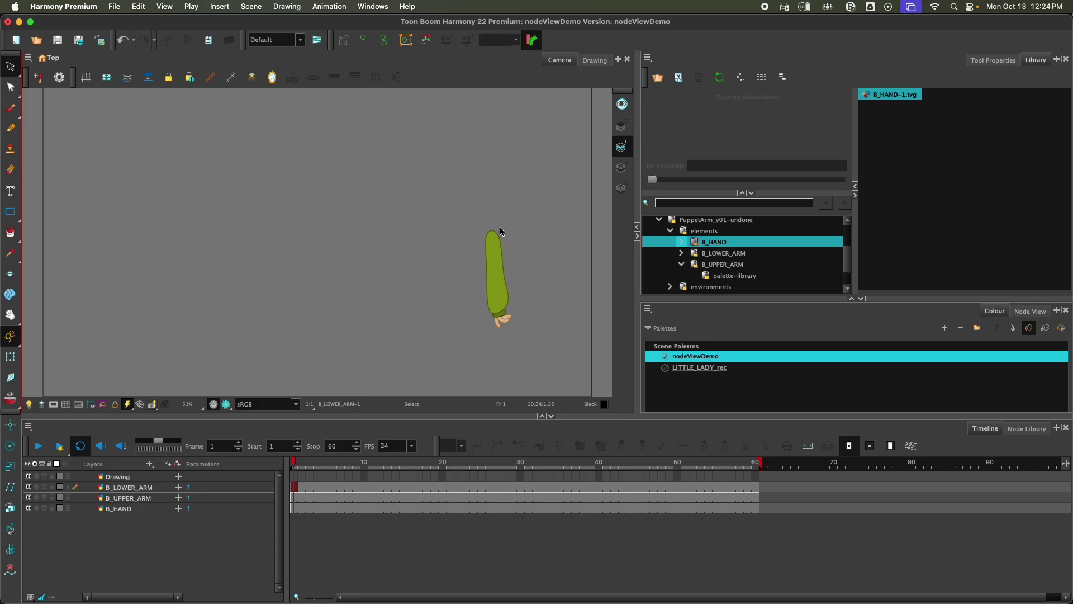
Show the Node View in place of the Colour view and enlarge it by shrinking the Library view
scroll(501, 233, "up", 3)
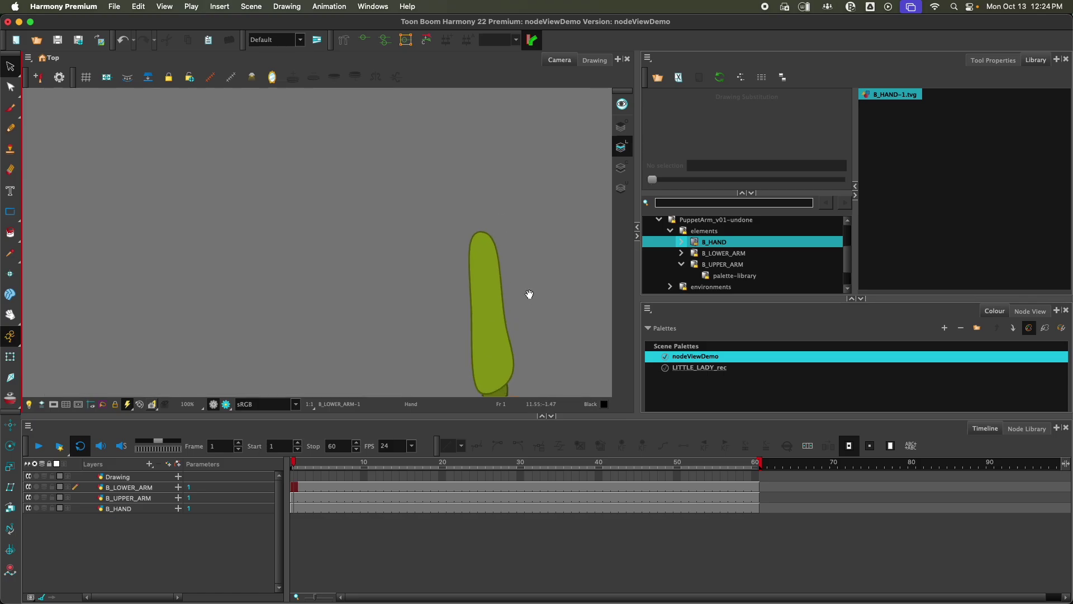
left_click_drag(530, 295, 436, 230)
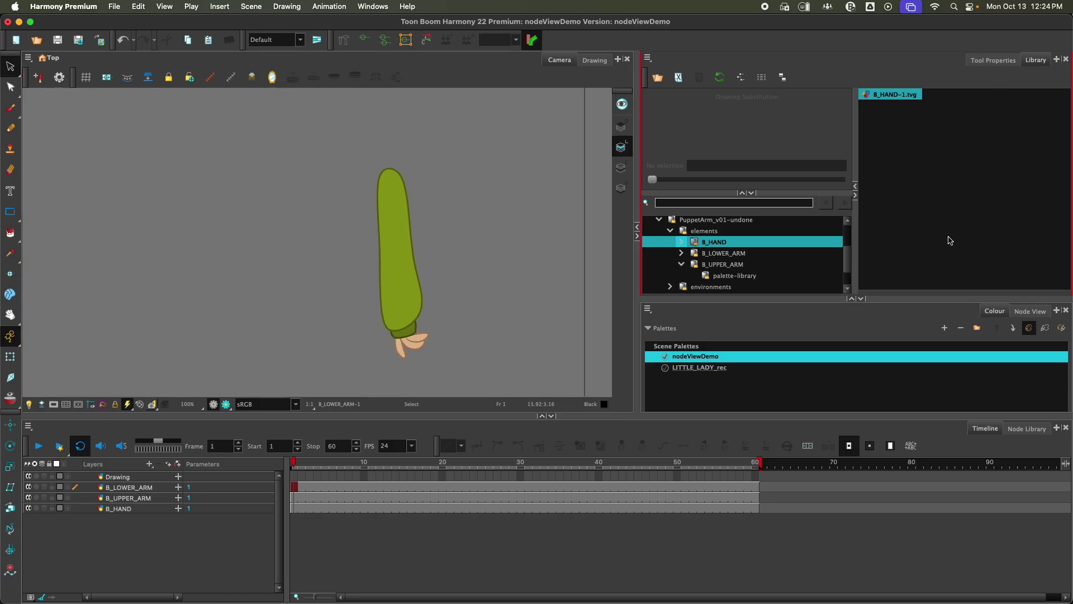
left_click(823, 311)
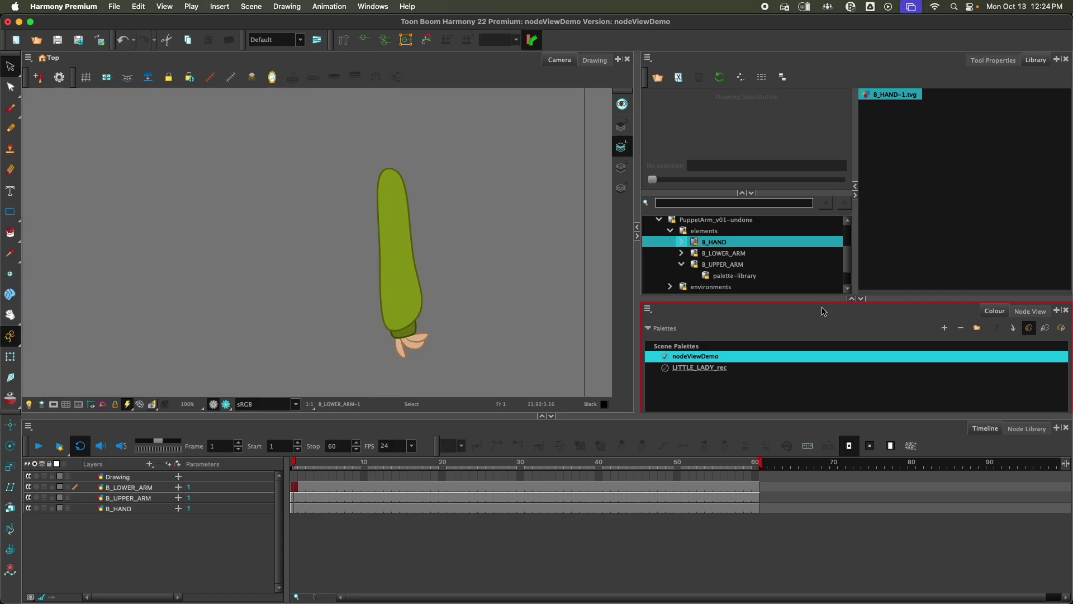
left_click(891, 297)
left_click(885, 305)
left_click(883, 297)
left_click(824, 312)
left_click(1031, 311)
left_click(814, 299)
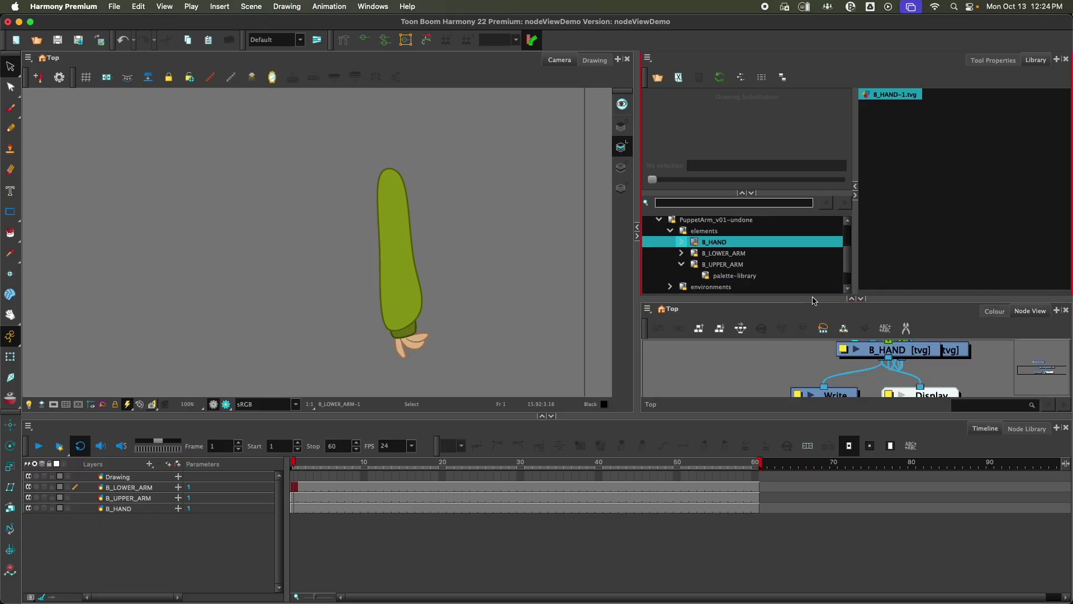
left_click(811, 307)
mouse_move(812, 296)
left_mouse_down()
mouse_move(855, 237)
mouse_move(902, 113)
left_mouse_up()
left_click(919, 211)
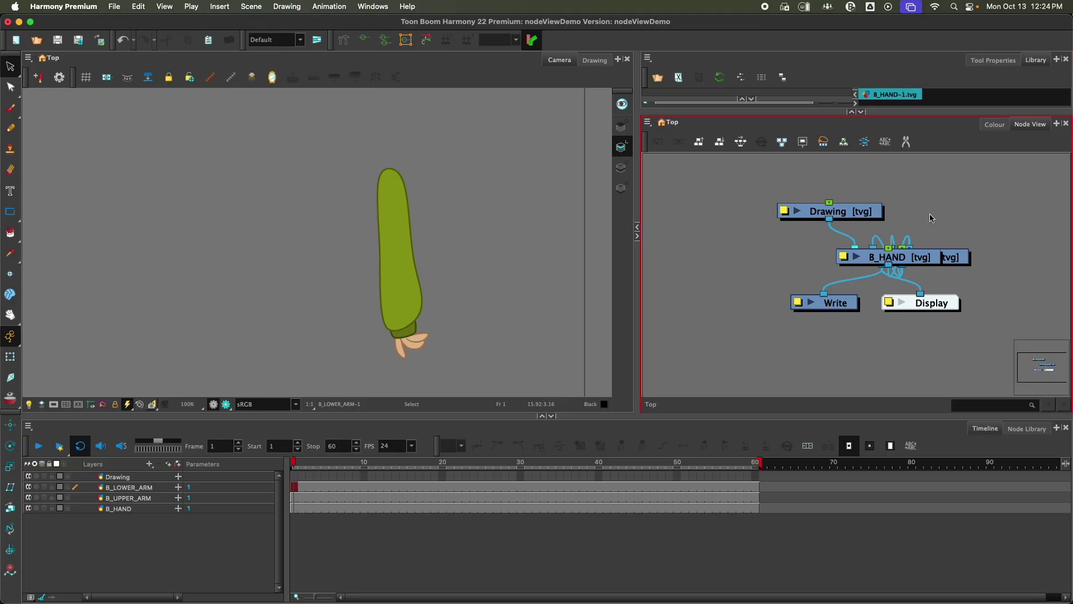
Select all the nodes in the network and order them with the default spacing settings
scroll(906, 281, "down", 3)
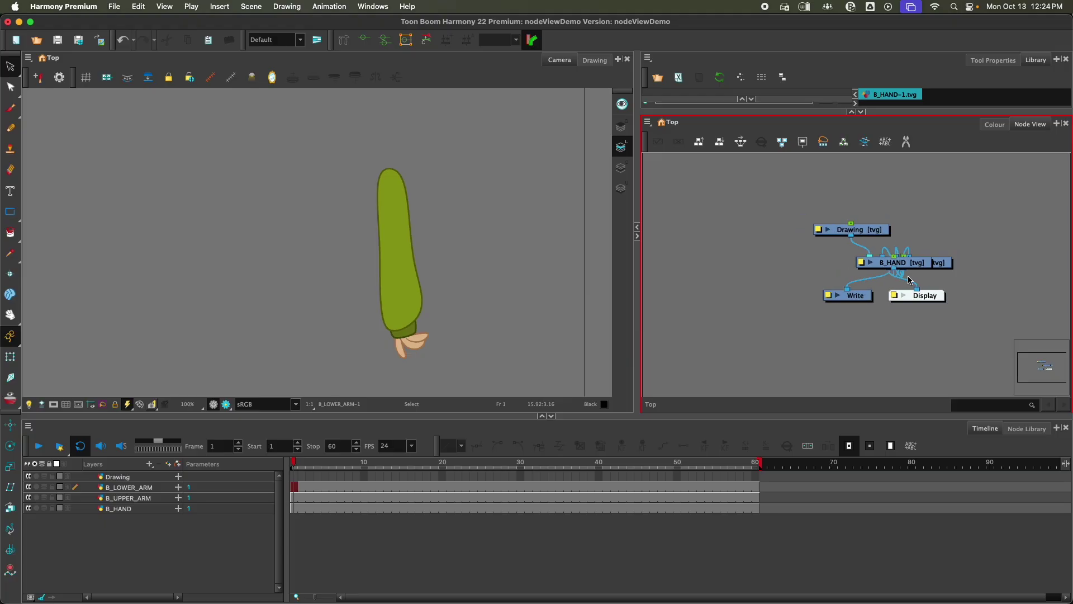
left_click_drag(688, 179, 989, 363)
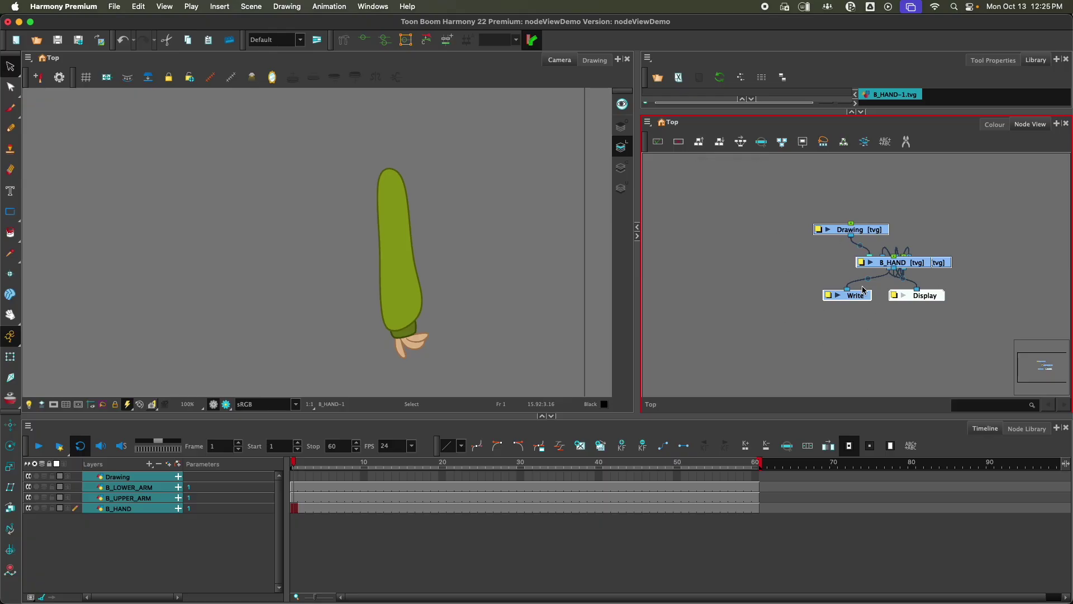
left_click(698, 144)
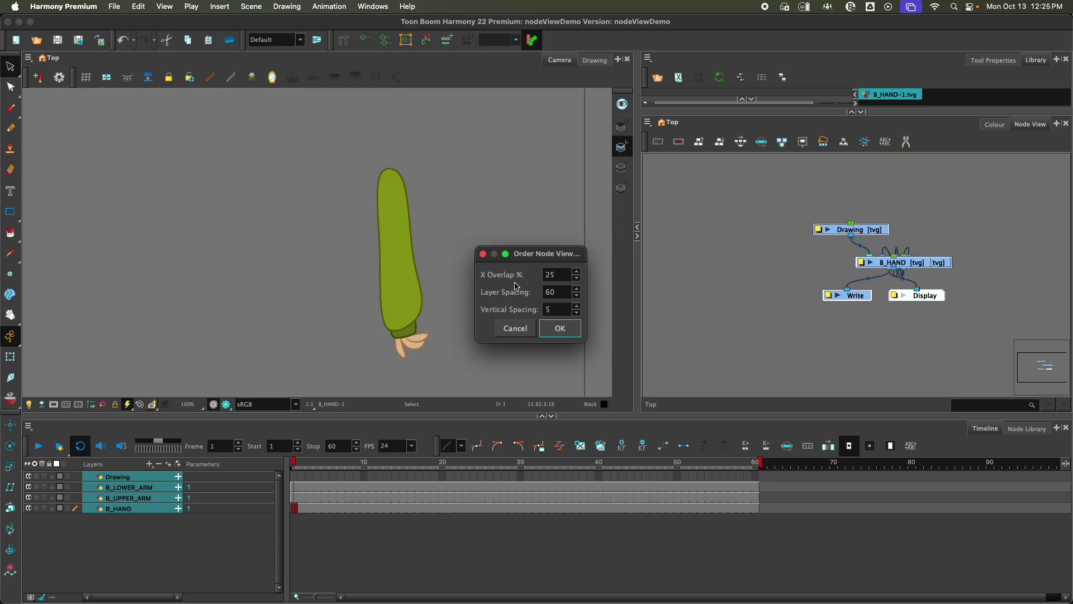
left_click(560, 329)
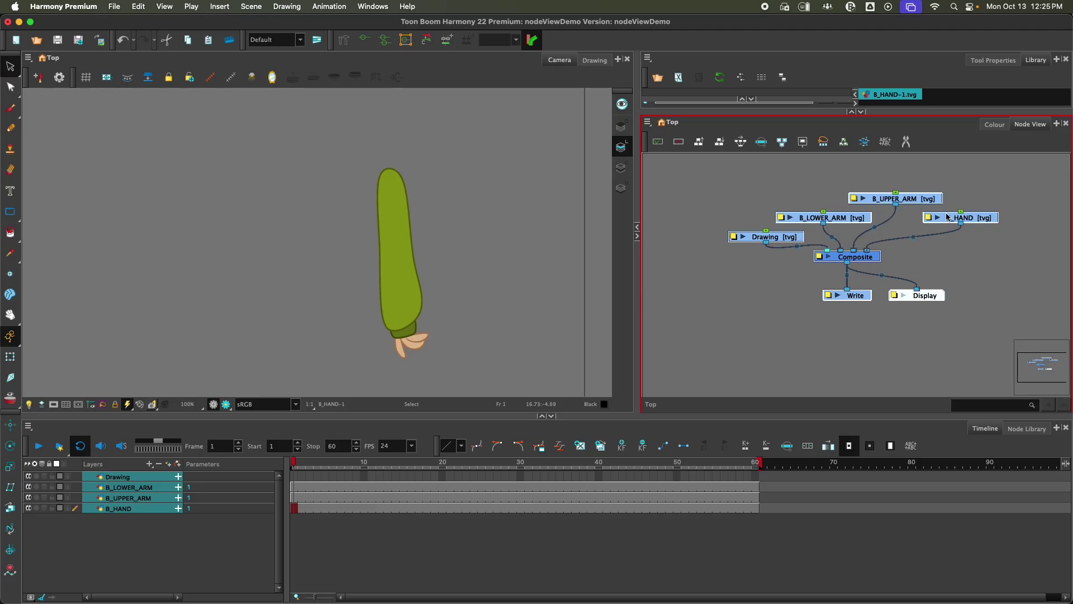
Disconnect the Drawing node from the Composite and set it aside, and move the B_LOWER_ARM node farther from B_UPPER_ARM
left_click(999, 225)
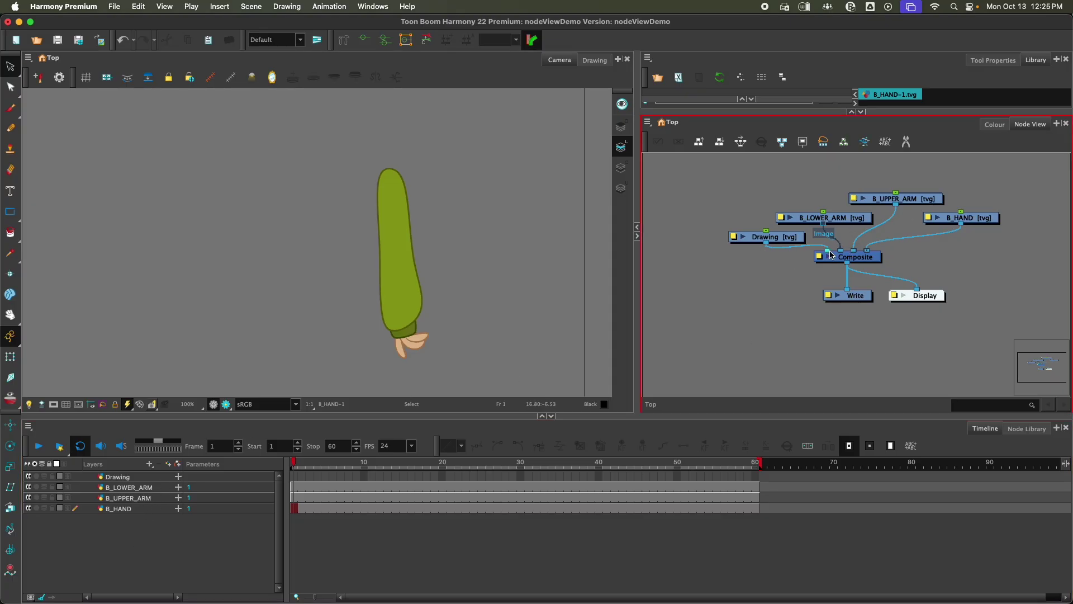
mouse_move(832, 253)
left_mouse_down()
mouse_move(773, 251)
mouse_move(759, 270)
left_mouse_up()
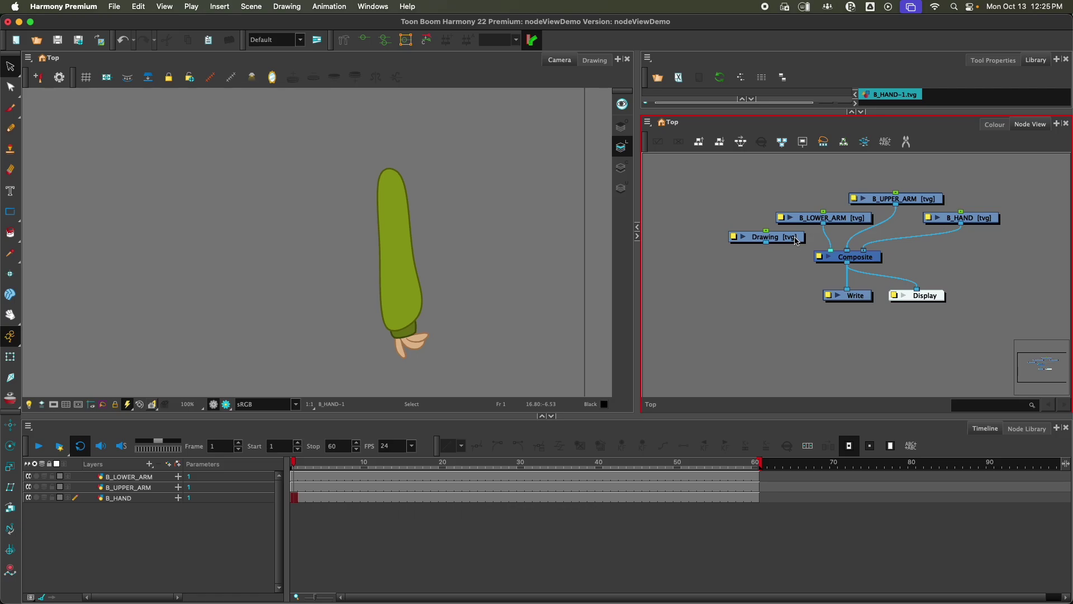
left_click_drag(797, 241, 720, 176)
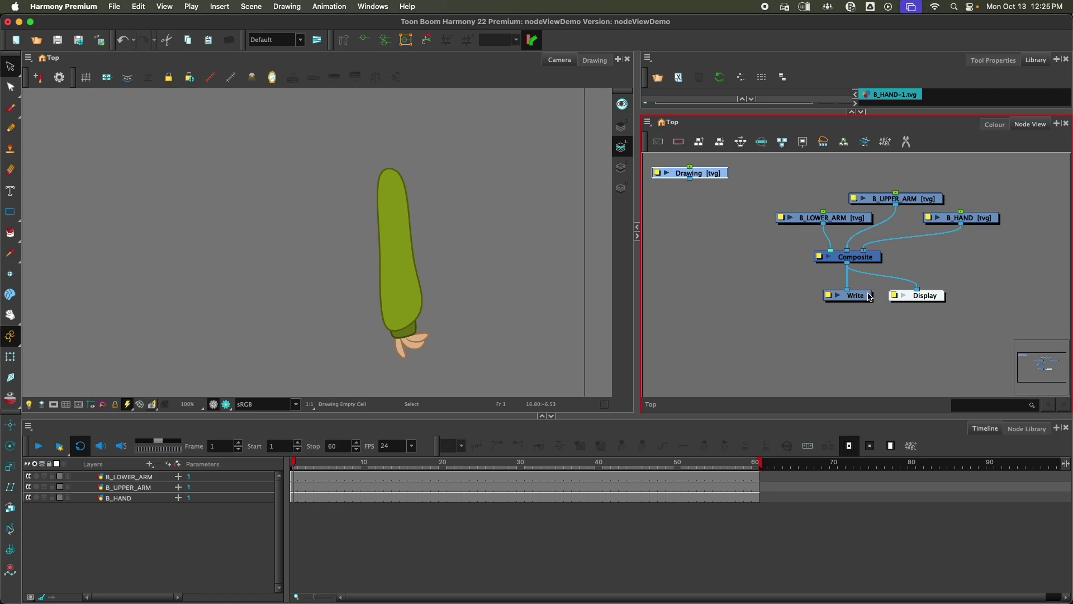
left_click_drag(836, 219, 793, 219)
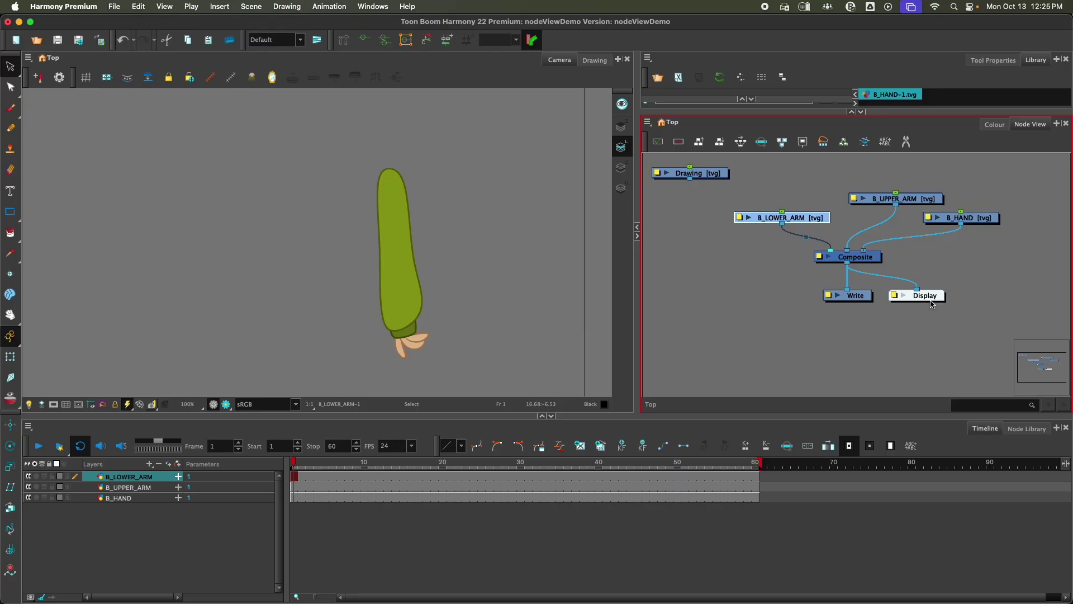
Detach and reconnect the Display node to the Composite, and swap the B_UPPER_ARM connection with B_LOWER_ARM's on the Composite
left_click_drag(923, 295, 916, 274)
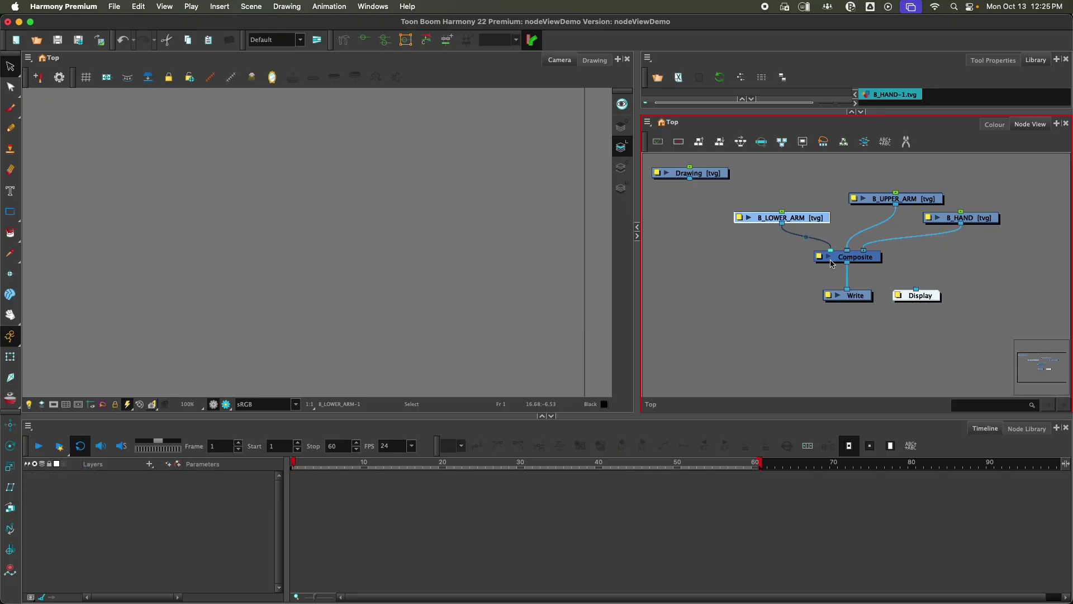
mouse_move(847, 263)
left_mouse_down()
mouse_move(897, 296)
mouse_move(856, 262)
mouse_move(916, 289)
left_mouse_up()
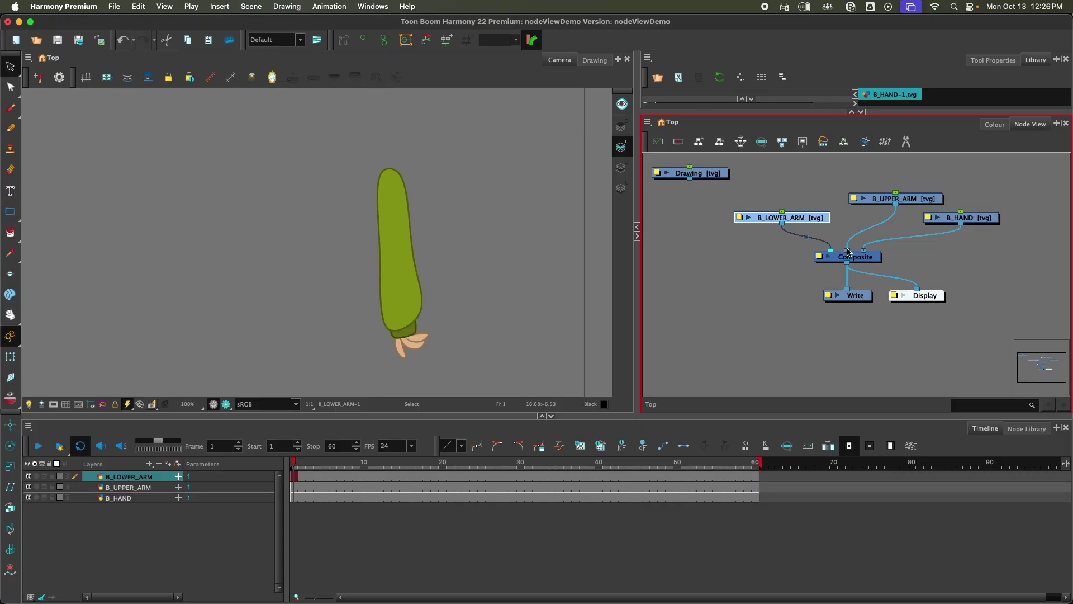
left_click_drag(848, 250, 831, 250)
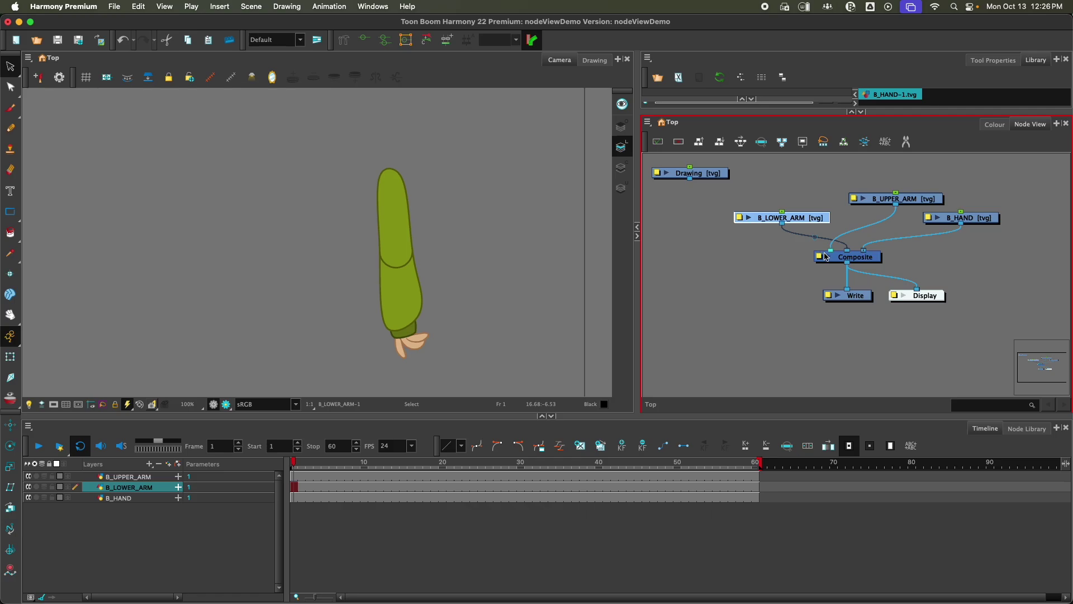
Move B_LOWER_ARM's connection on the Composite to the other side of B_UPPER_ARM's so the lower arm is in front
left_click_drag(864, 251, 849, 255)
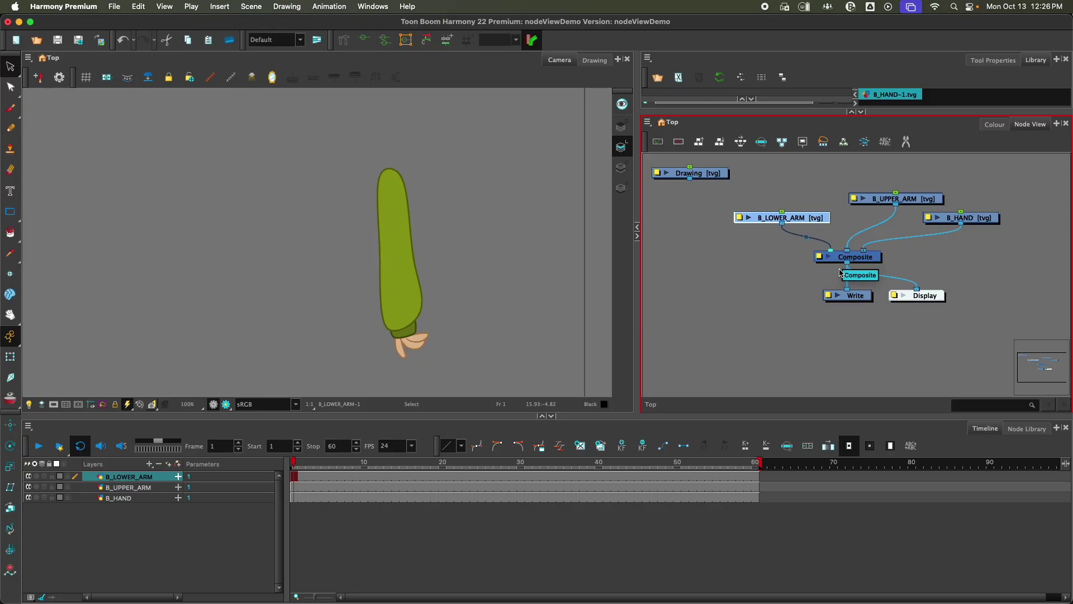
Move the Display node farther below the Composite, then duplicate it and place the copy below B_HAND
left_click_drag(931, 302, 942, 328)
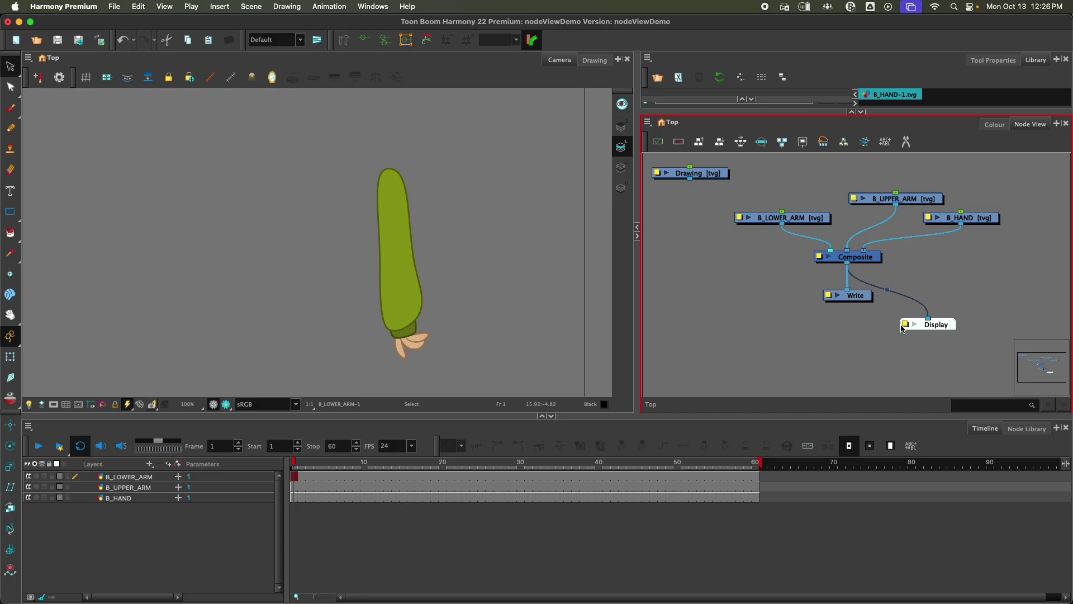
left_click_drag(937, 325, 937, 323)
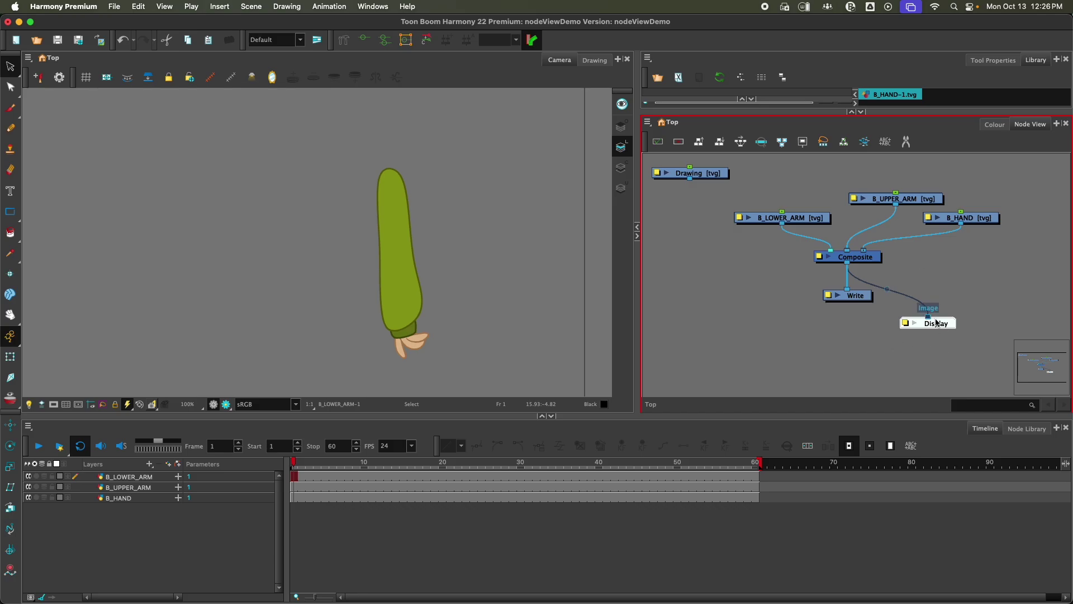
key("super+v")
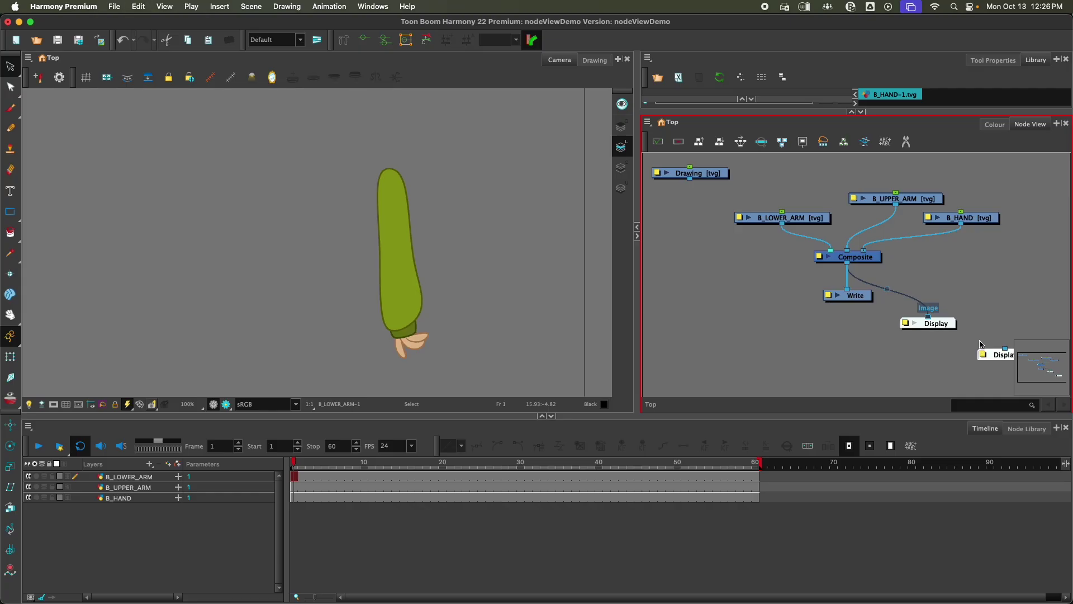
left_click_drag(997, 356, 976, 275)
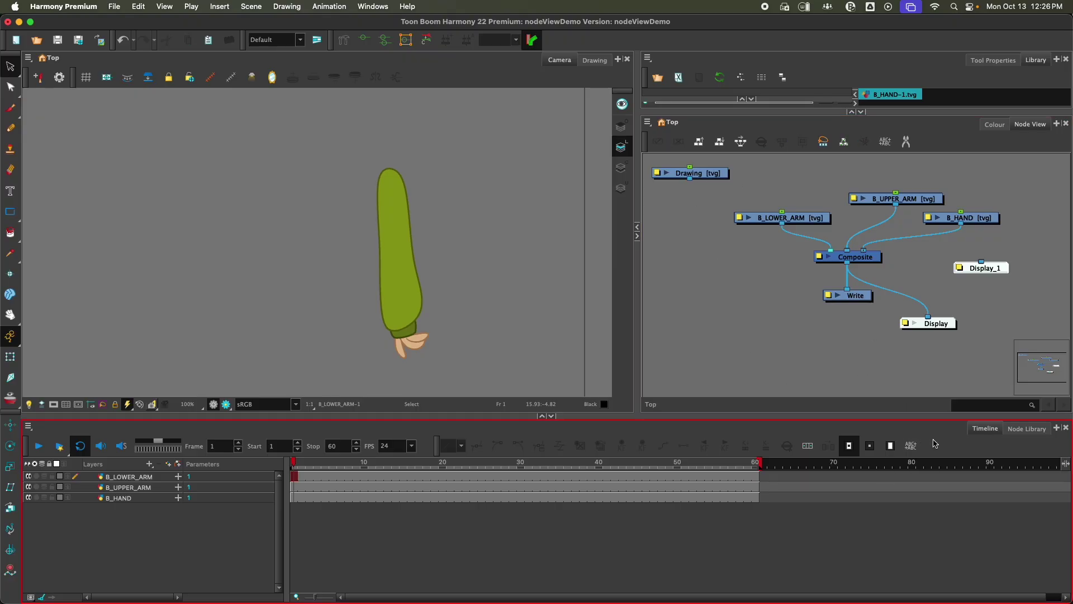
Add the Display toolbar to the Timeline view
right_click(949, 446)
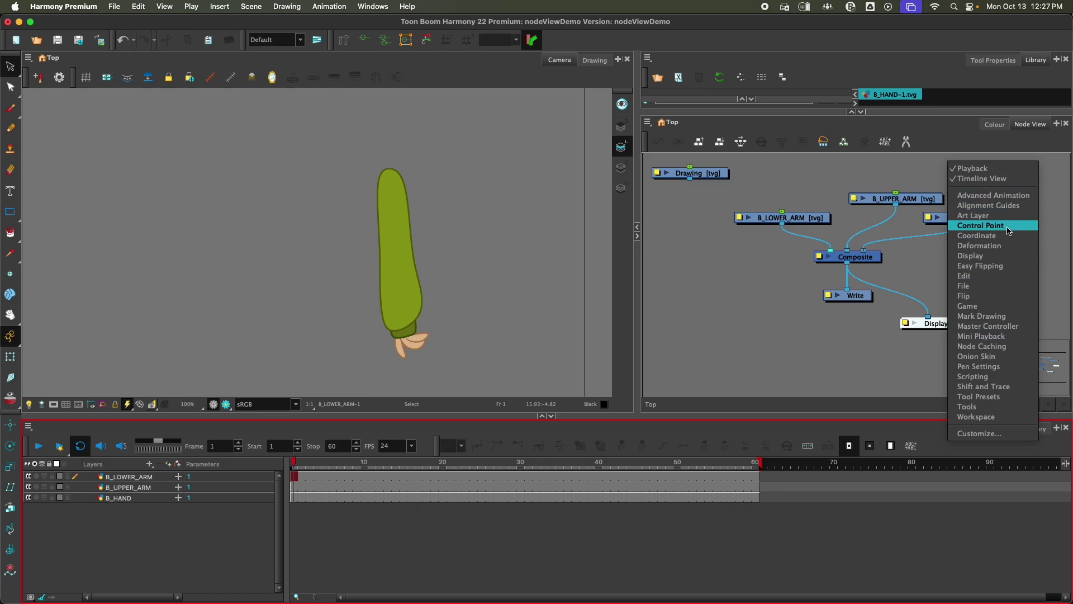
left_click(1005, 257)
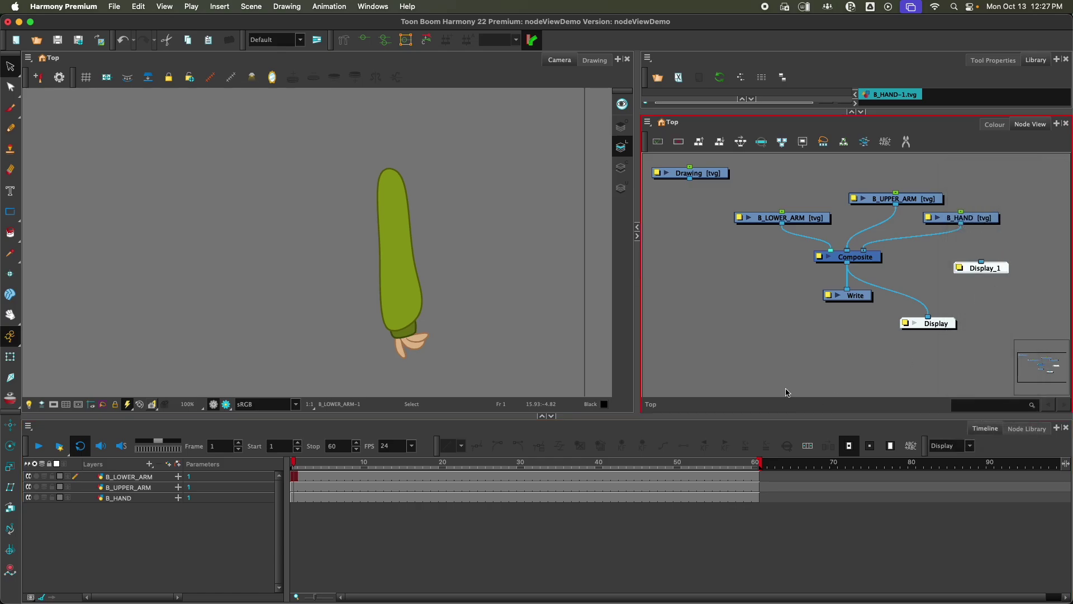
left_click(939, 454)
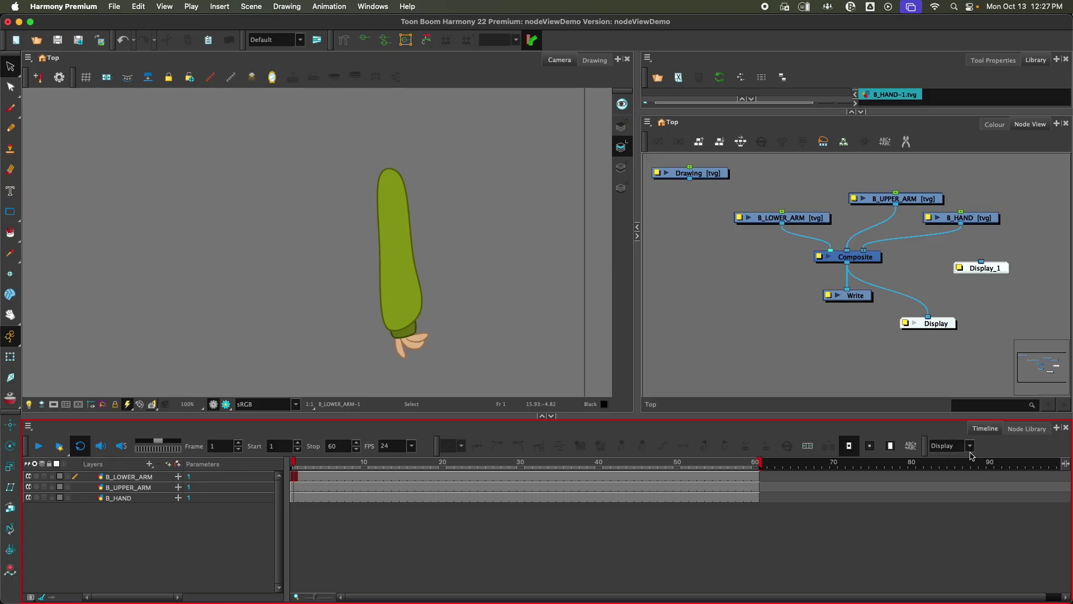
left_click(938, 360)
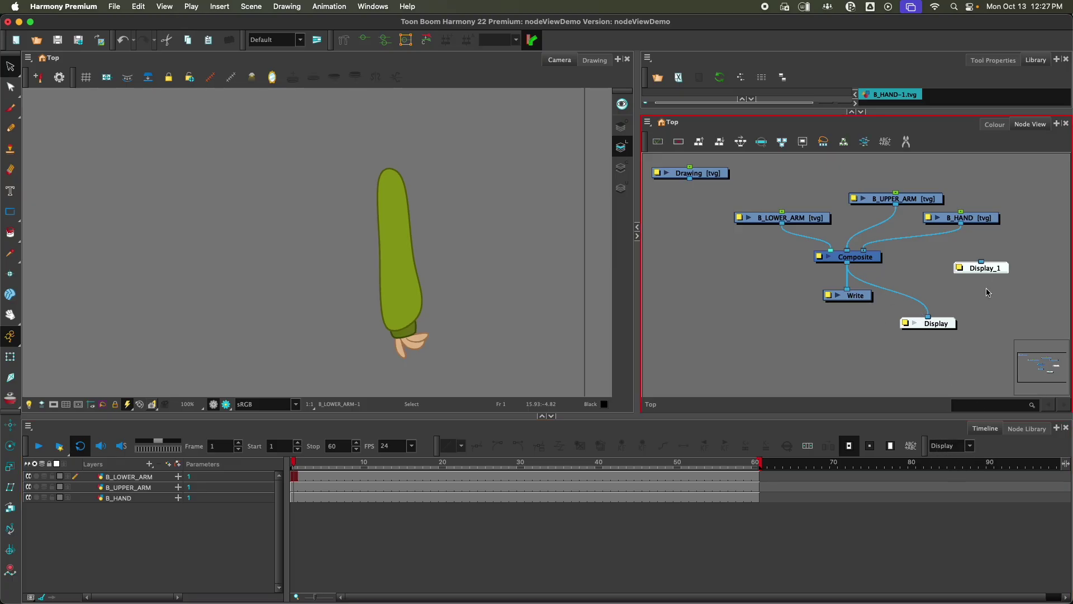
Preview the scene through Display_1, then switch the active display back to Display
left_click(972, 447)
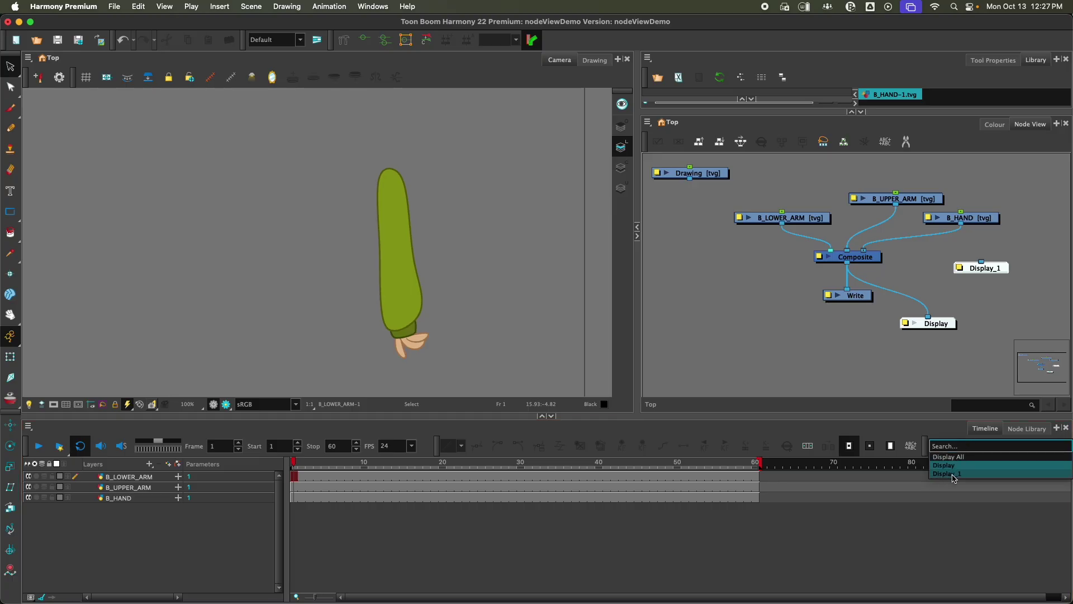
left_click(953, 475)
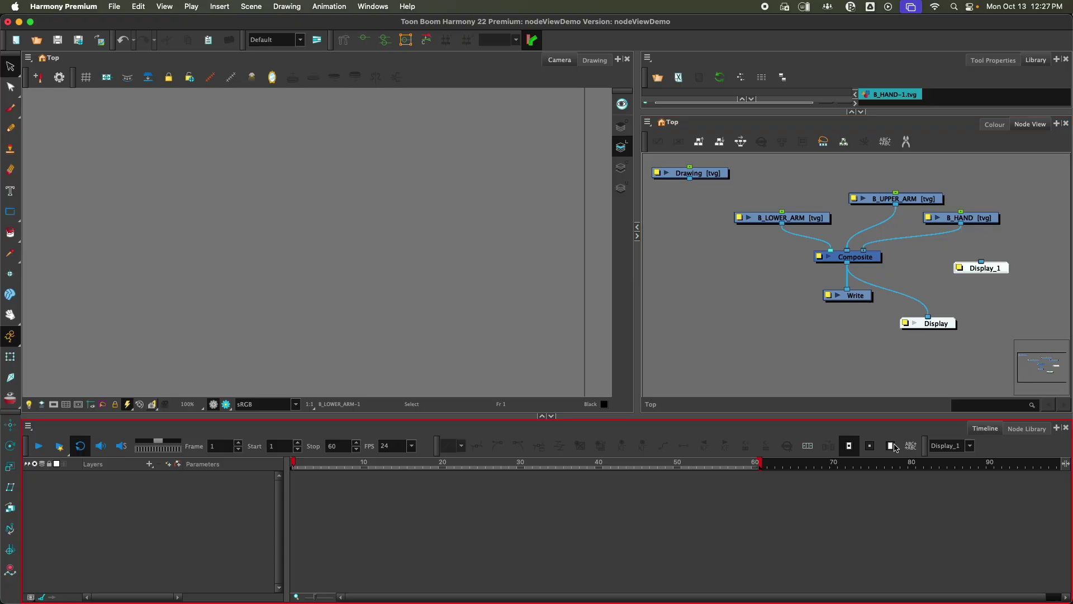
left_click(967, 447)
left_click(944, 465)
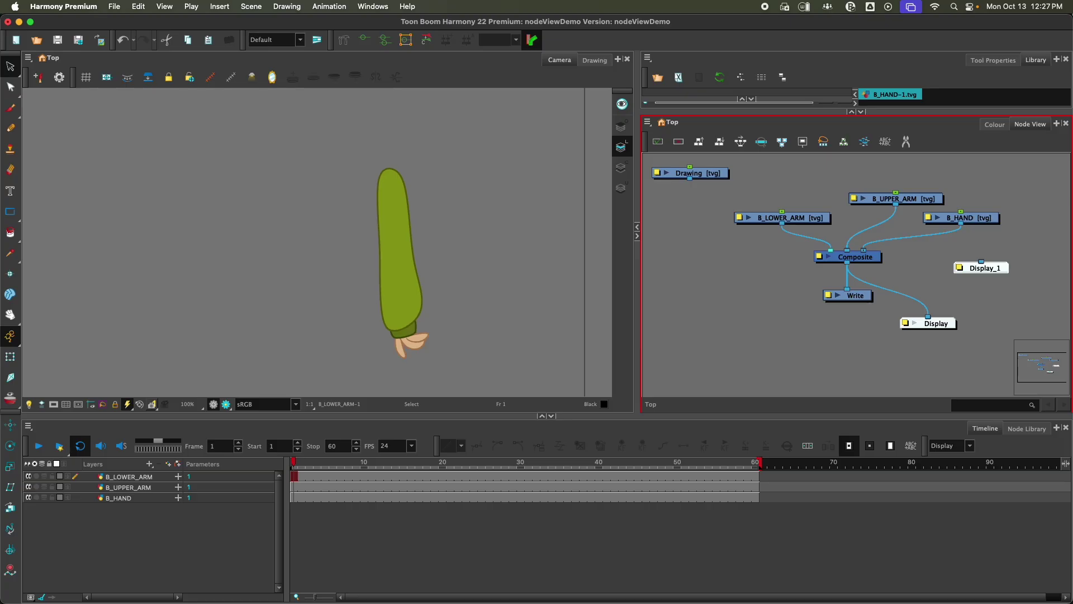
Reroute B_UPPER_ARM's connection from the Composite to Display_1 and make Display_1 the active display
left_click_drag(848, 250, 984, 262)
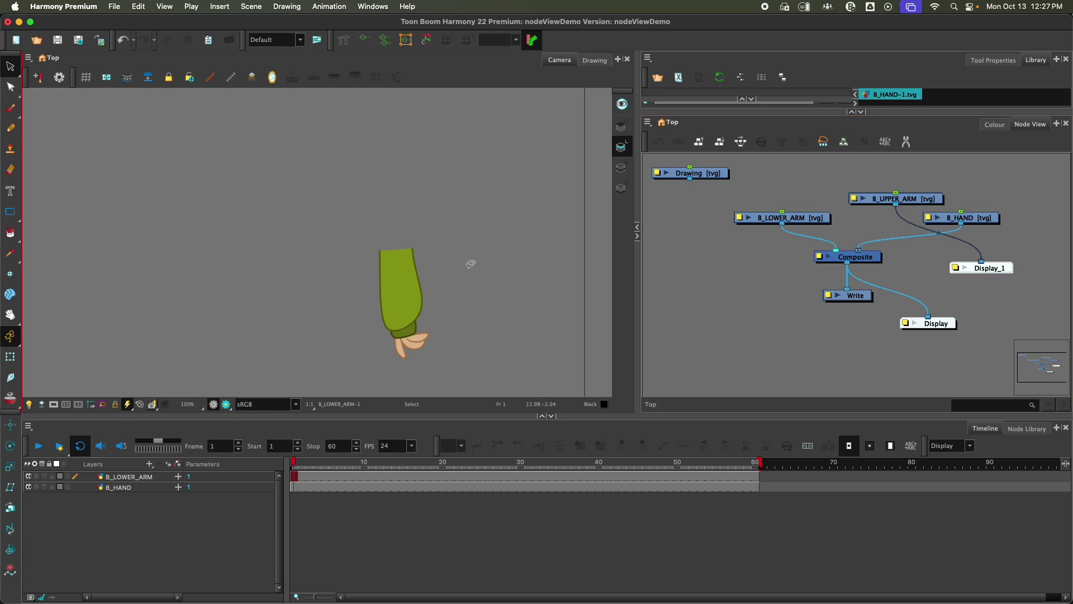
left_click(951, 446)
left_click(956, 474)
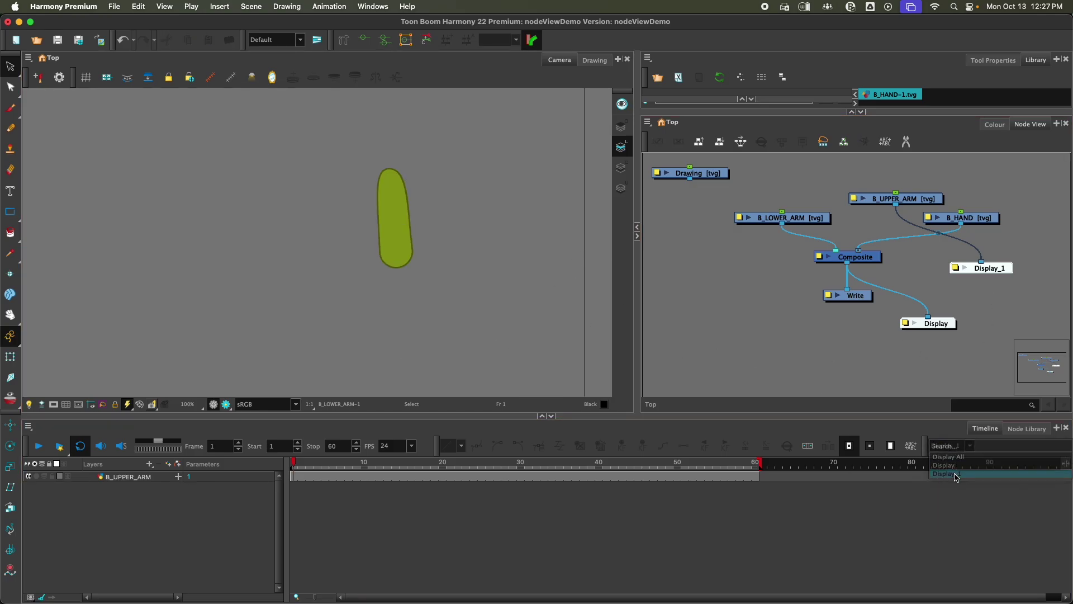
left_click(852, 360)
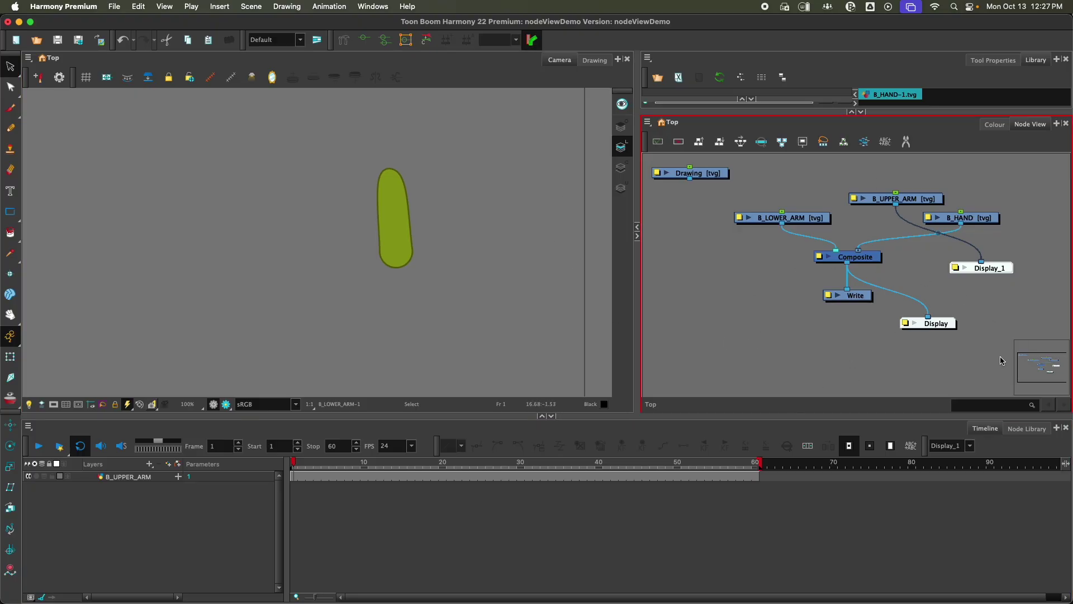
left_click(351, 229)
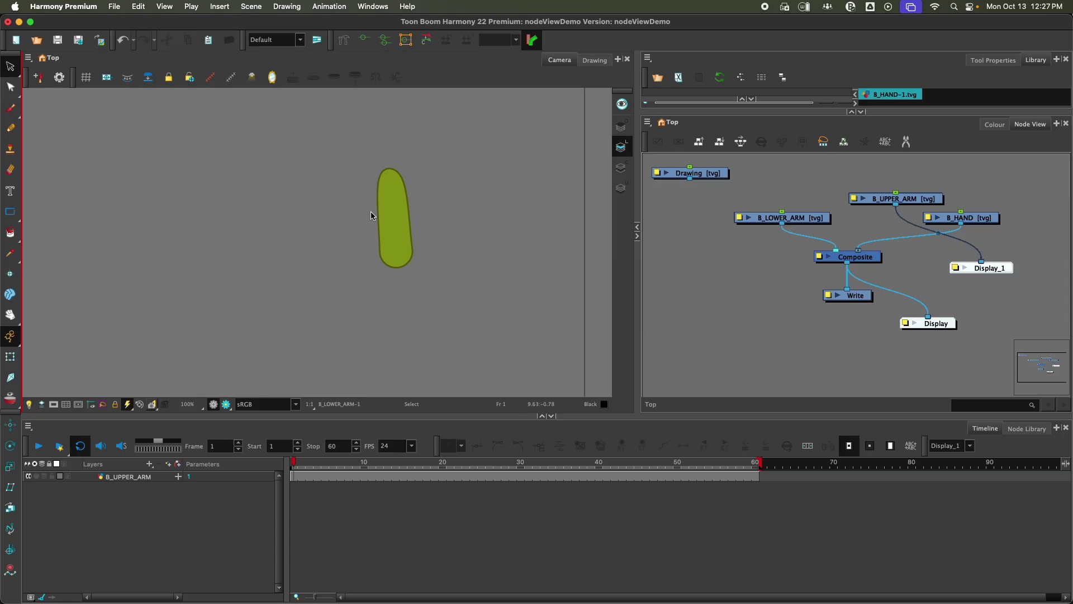
left_click(752, 235)
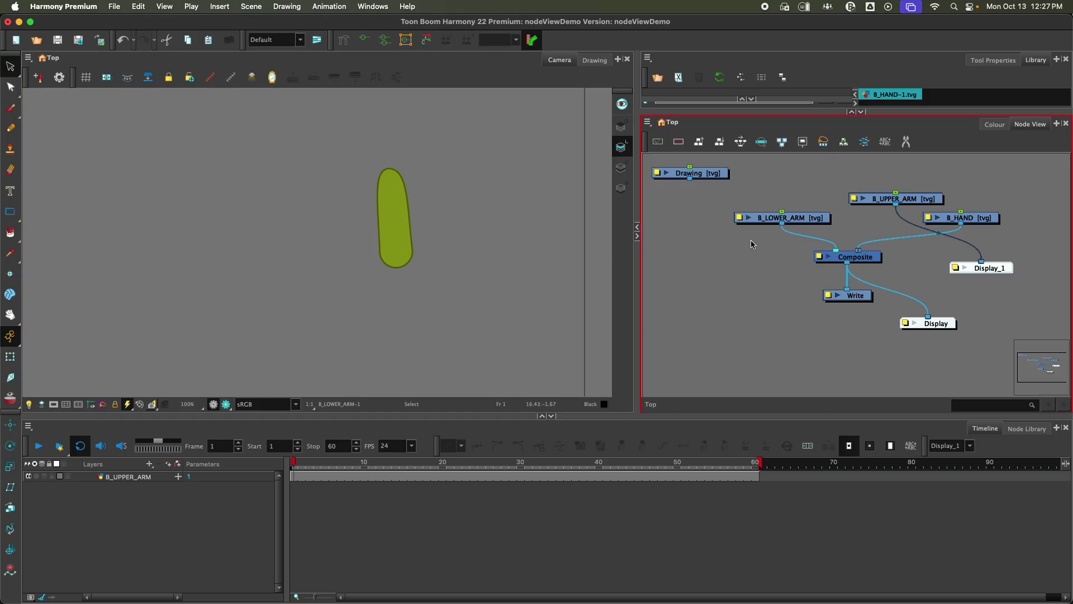
scroll(770, 251, "down", 3)
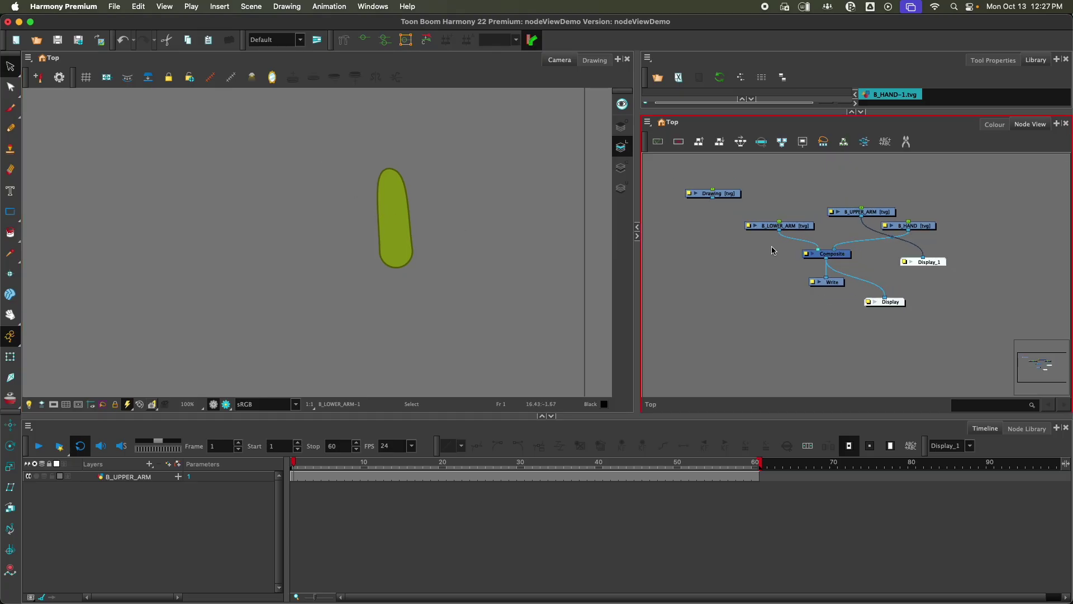